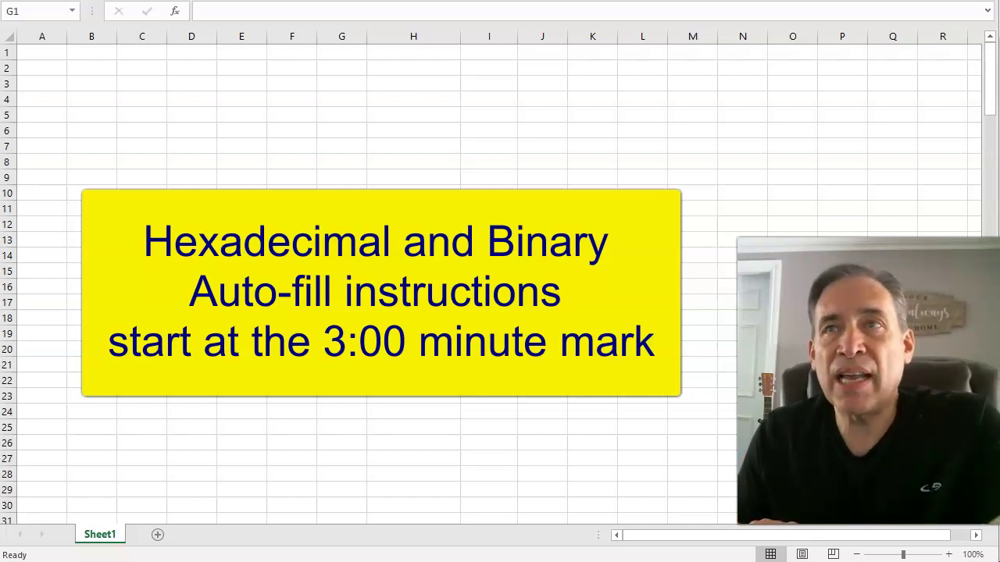
Enter 1 in cell G1 and fill it down to G27 as an incrementing series.
{"action": "left_click", "coordinate": [288, 58]}
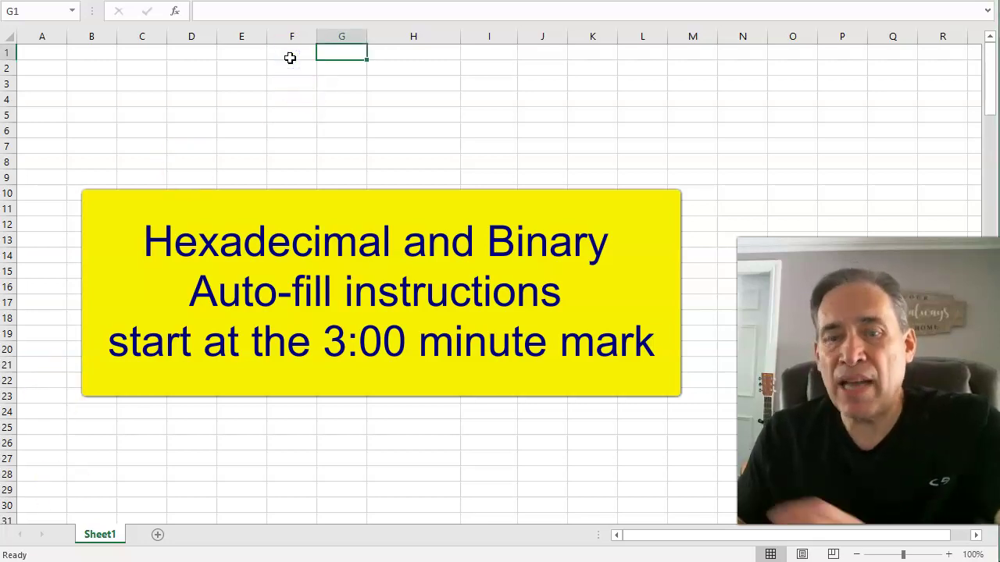
{"action": "type", "text": "1"}
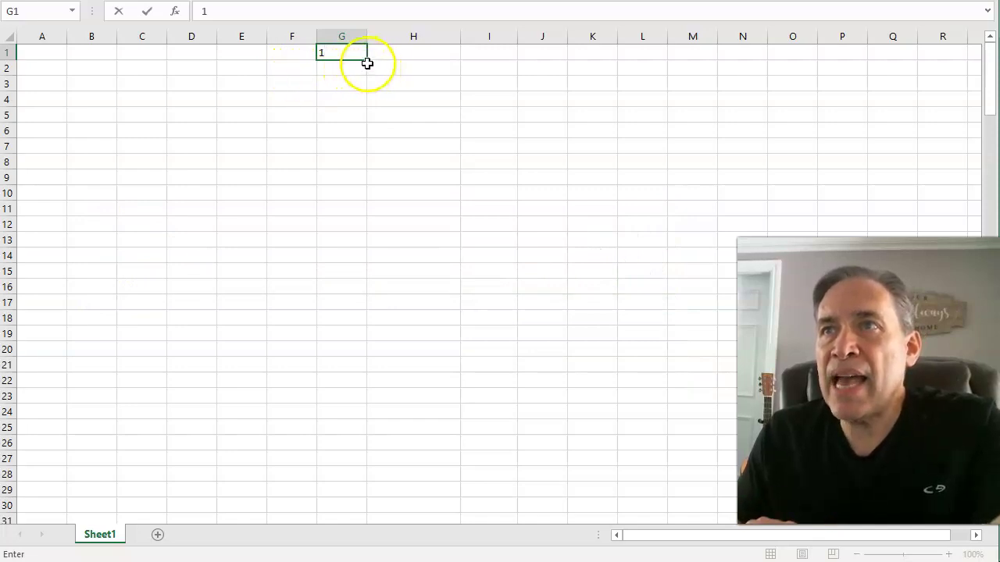
{"action": "left_click_drag", "start_coordinate": [367, 60], "coordinate": [384, 463]}
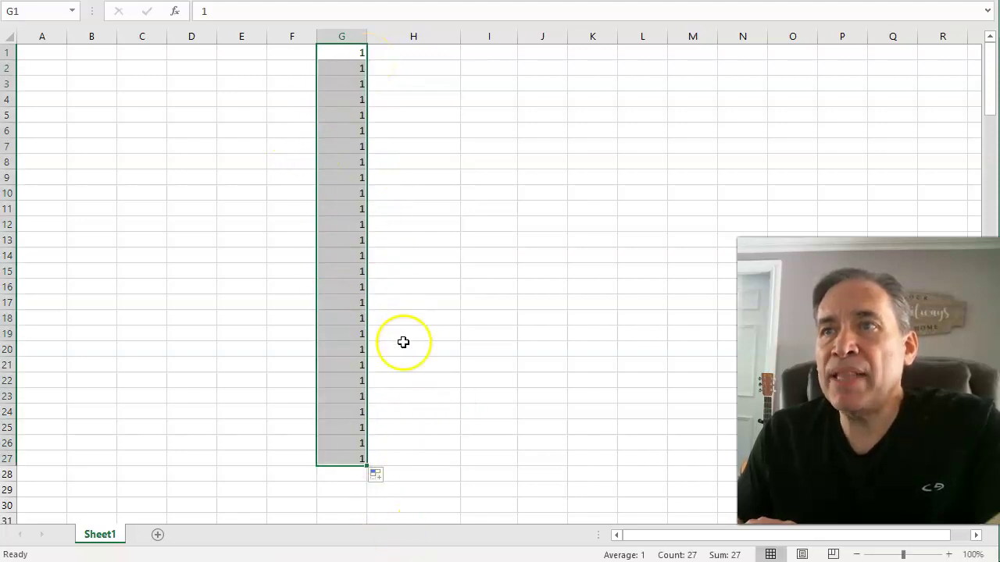
{"action": "left_click", "coordinate": [390, 475]}
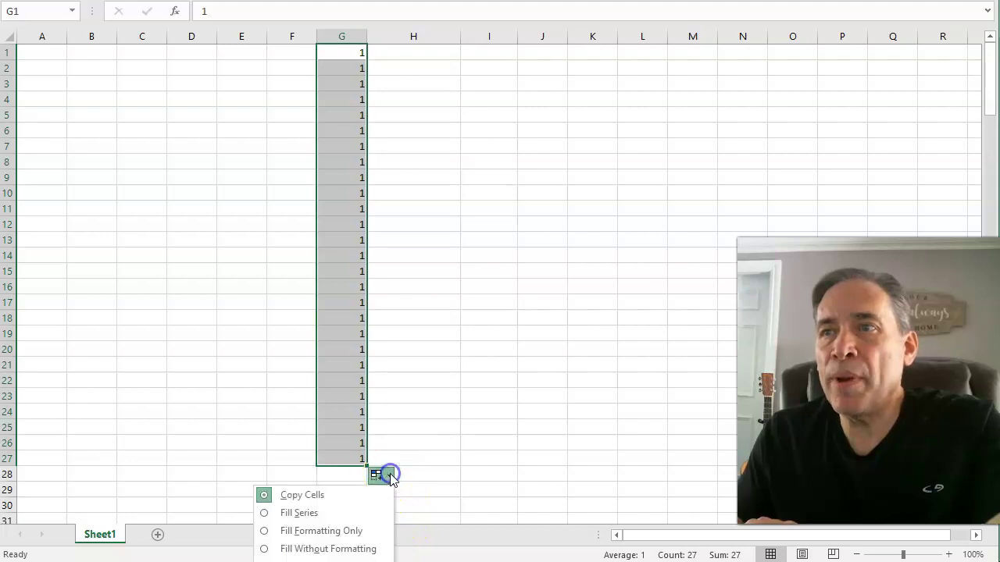
{"action": "left_click", "coordinate": [334, 513]}
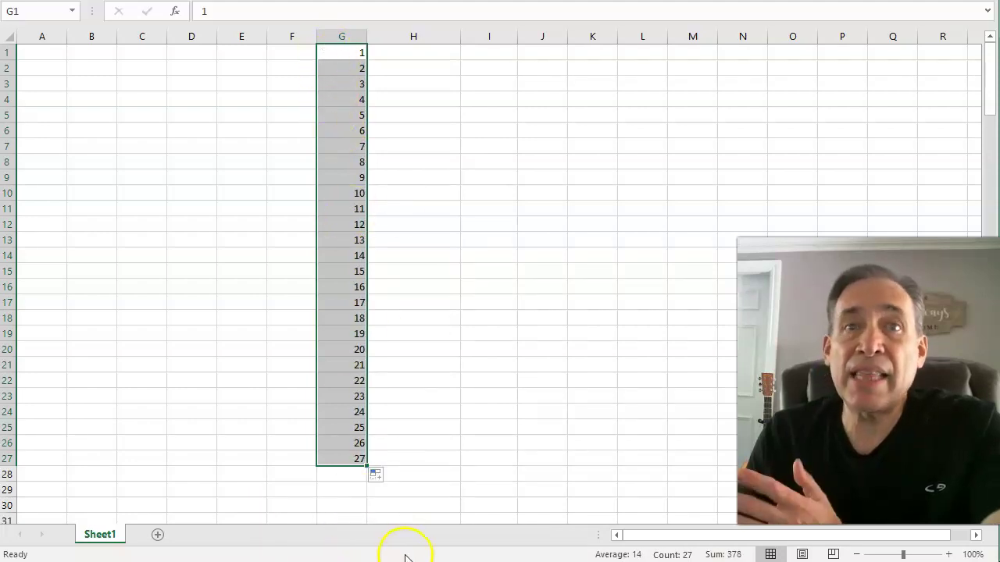
Enter January in cell H1 and auto-fill the month names down to H26.
{"action": "left_click", "coordinate": [385, 56]}
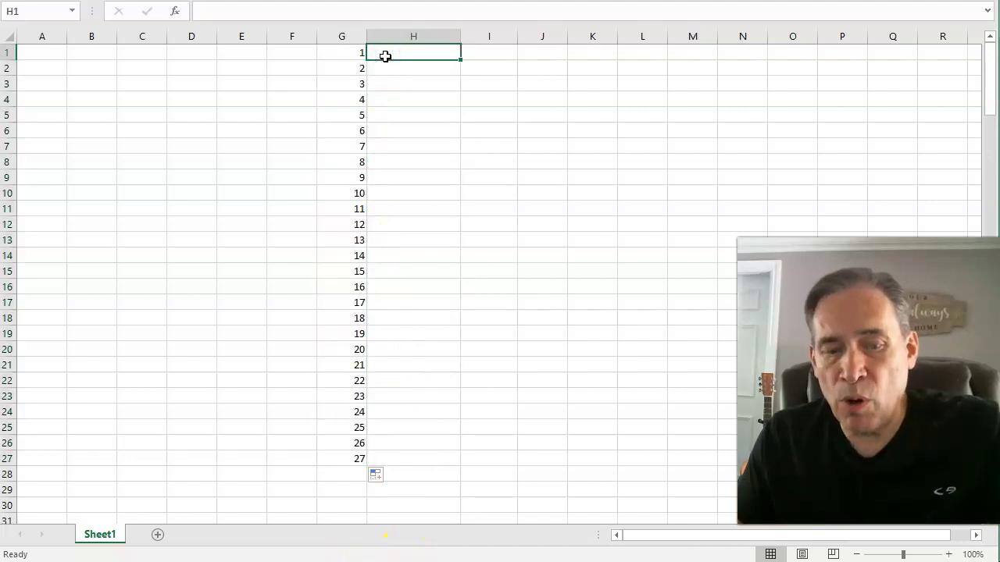
{"action": "type", "text": "jANUA"}
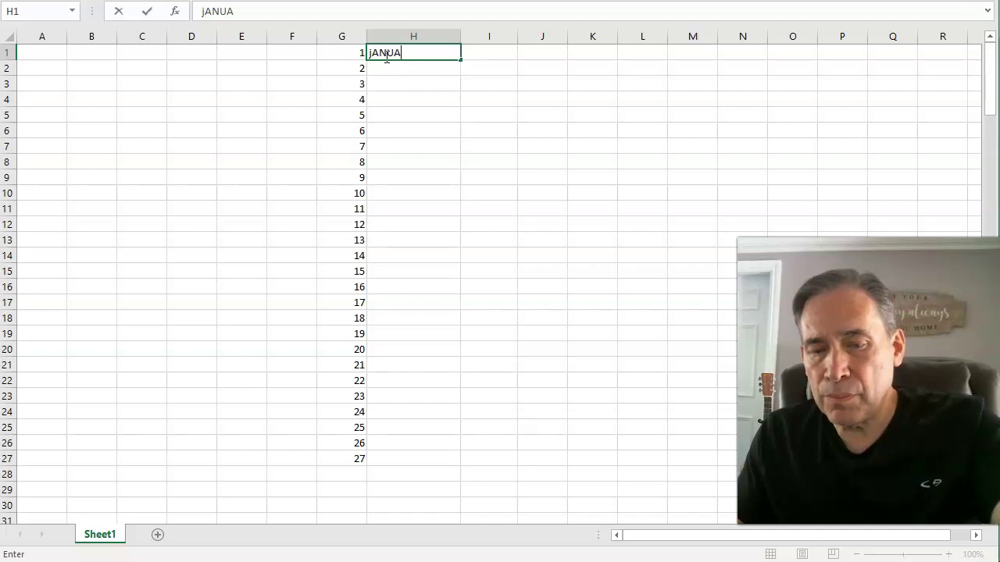
{"action": "type", "text": "RY"}
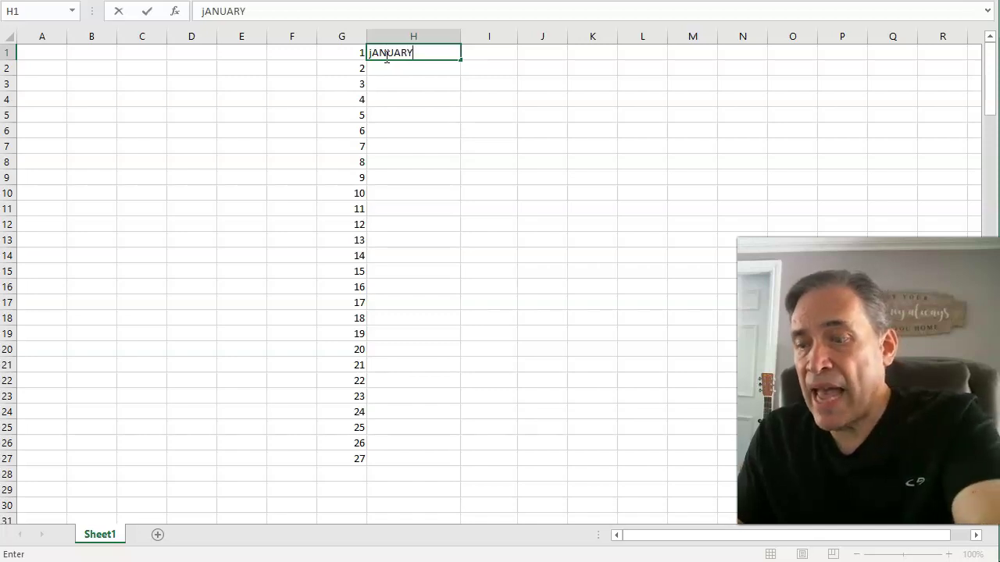
{"action": "key", "text": "Return"}
{"action": "left_click", "coordinate": [392, 51]}
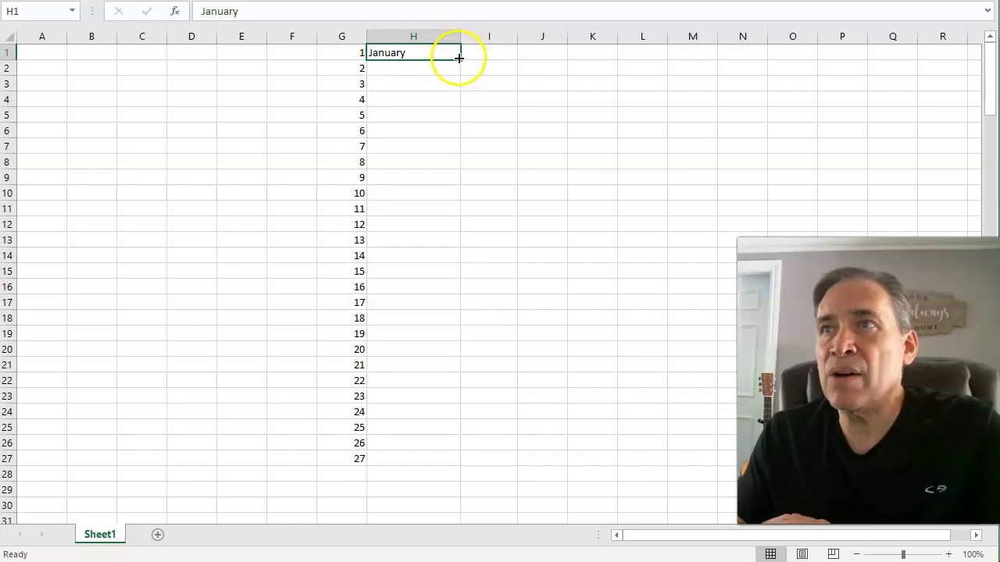
{"action": "left_click_drag", "start_coordinate": [460, 59], "coordinate": [464, 449]}
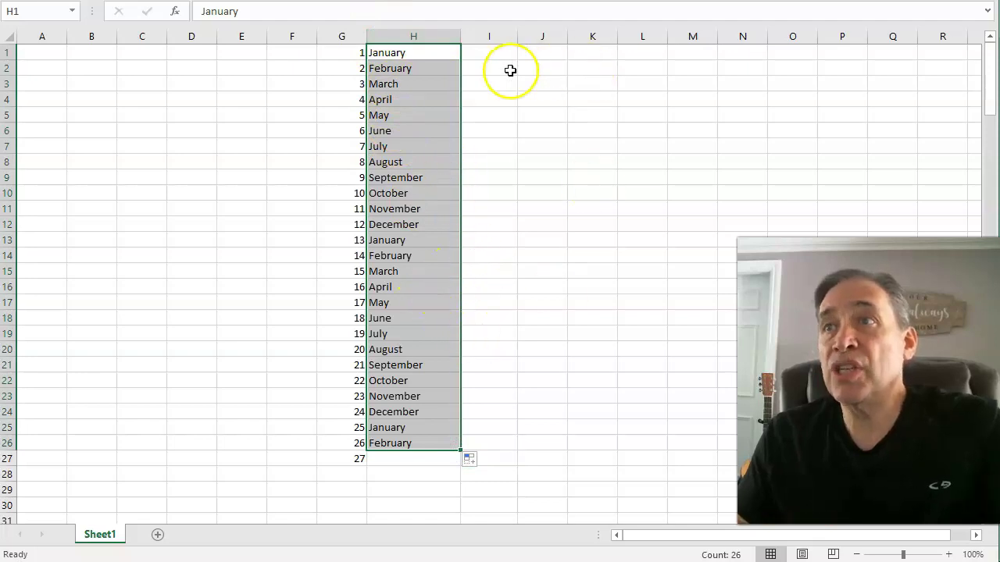
Enter the date July 4, 2021 in cell I1.
{"action": "left_click", "coordinate": [480, 49]}
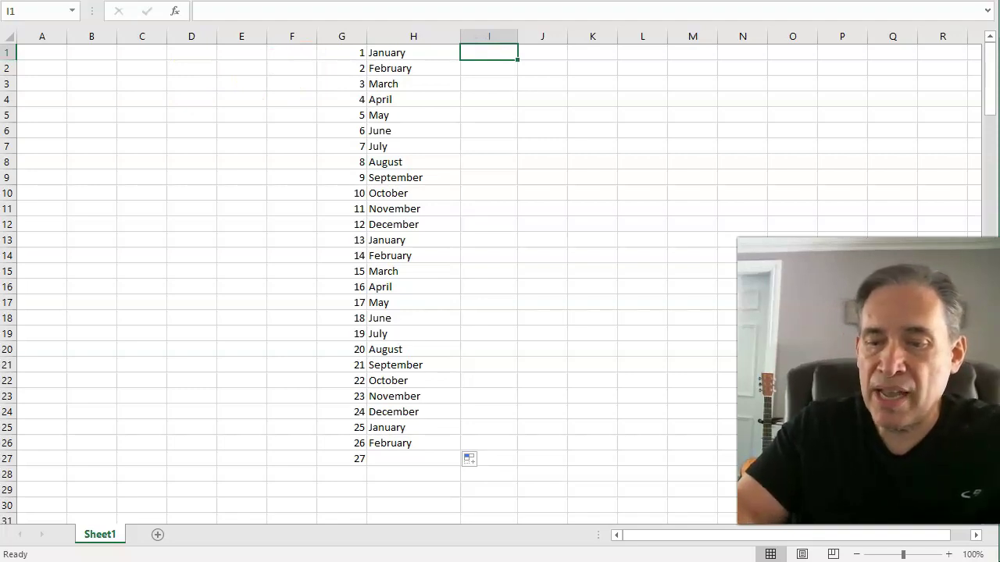
{"action": "type", "text": "July 4, 2021"}
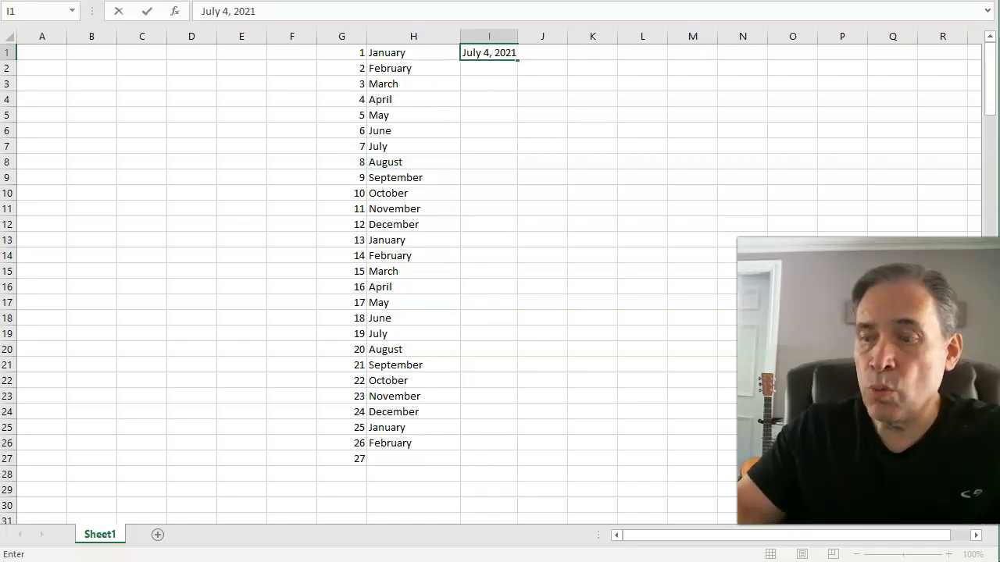
{"action": "key", "text": "Return"}
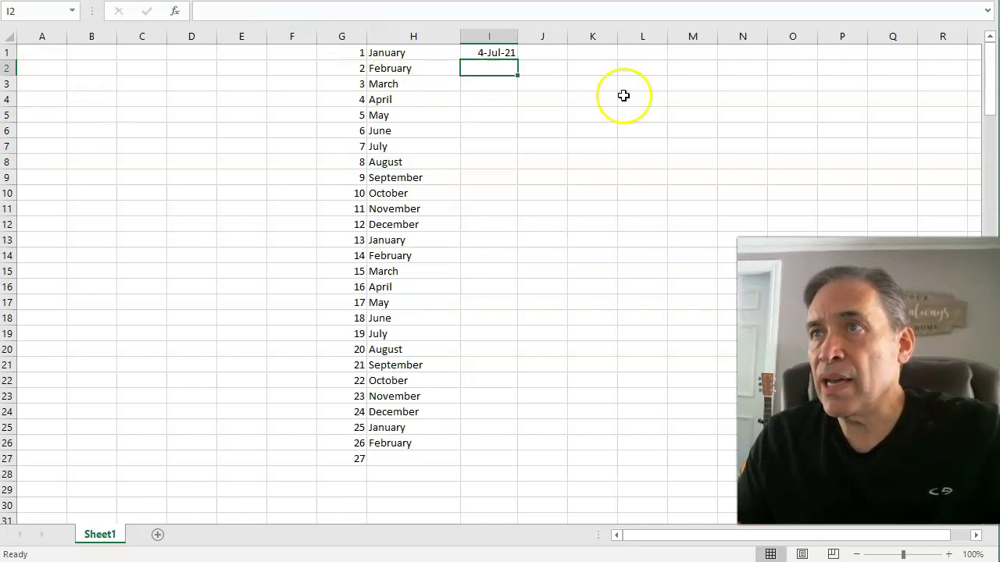
Format the date in cell I1 with the Date type 2012-03-14.
{"action": "left_click", "coordinate": [491, 53]}
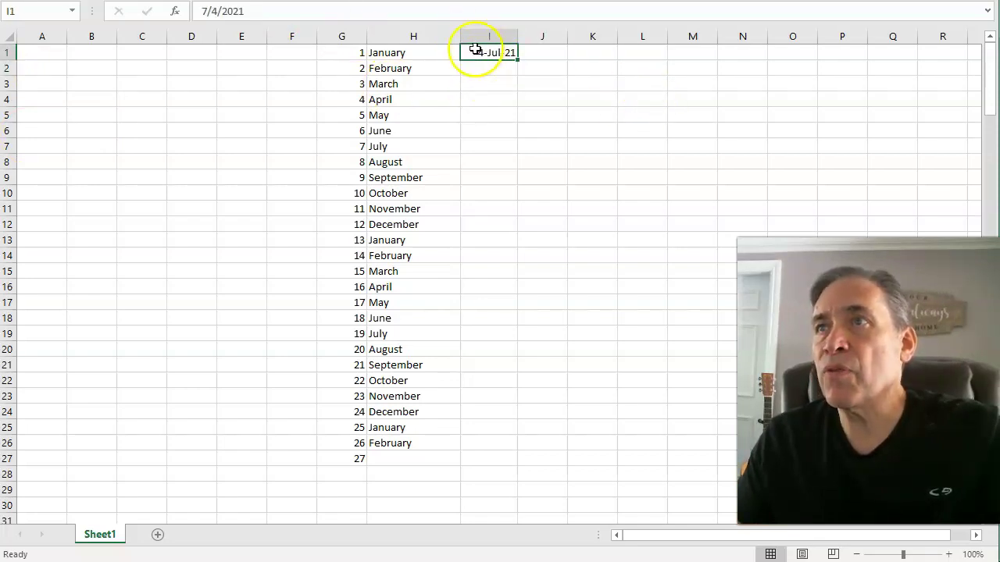
{"action": "right_click", "coordinate": [476, 52]}
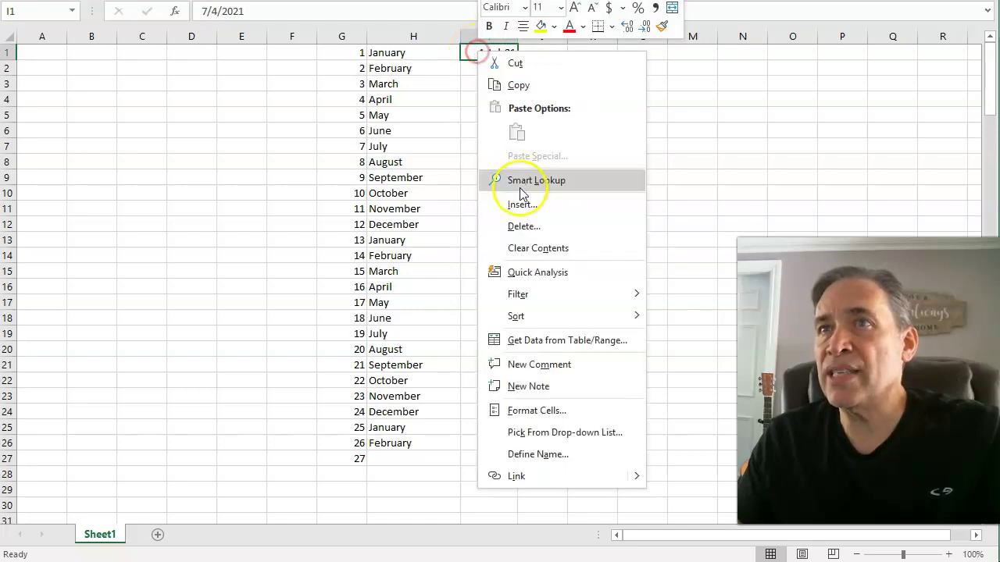
{"action": "left_click", "coordinate": [545, 411]}
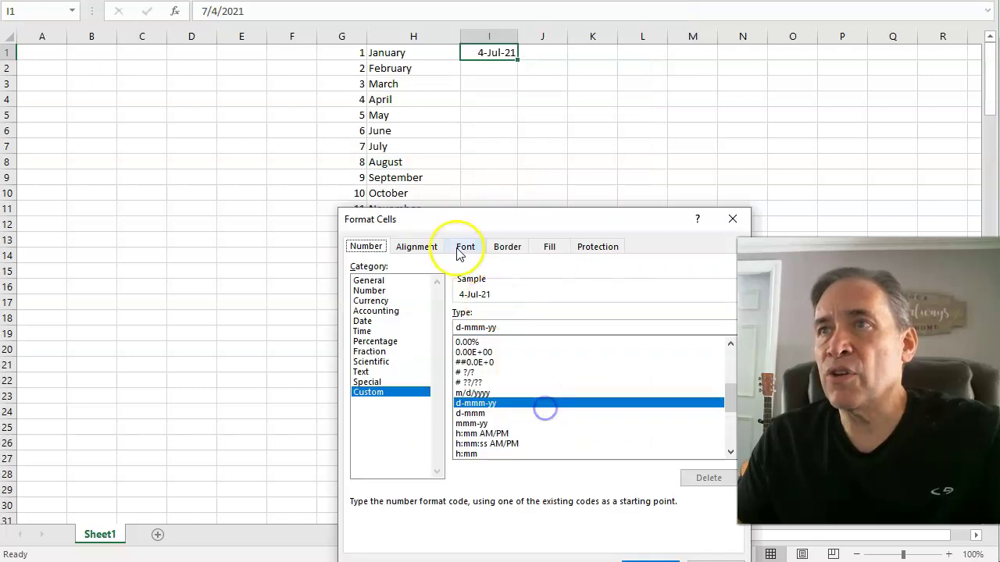
{"action": "left_click", "coordinate": [364, 321]}
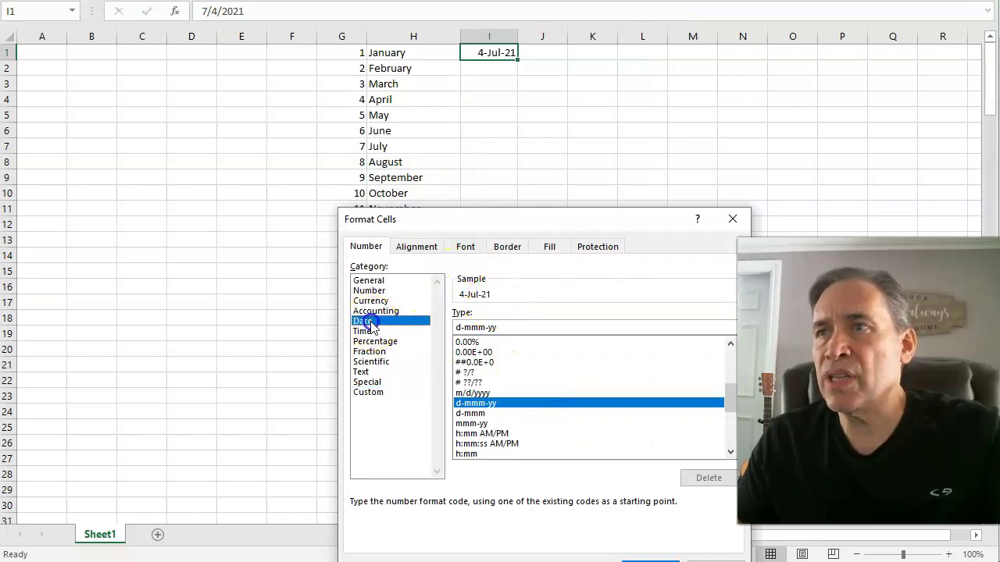
{"action": "left_click", "coordinate": [478, 347]}
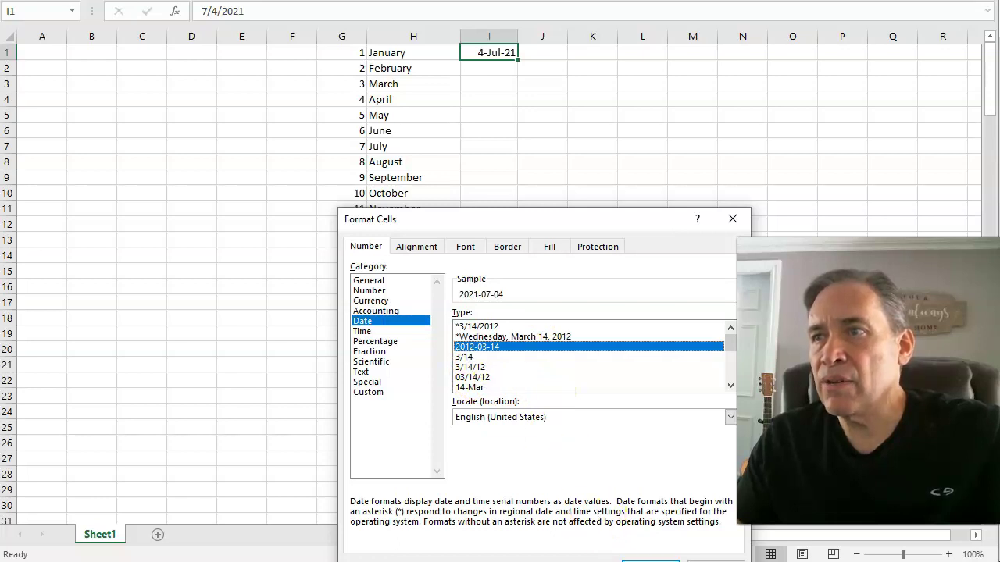
{"action": "left_click_drag", "start_coordinate": [607, 224], "coordinate": [660, 166]}
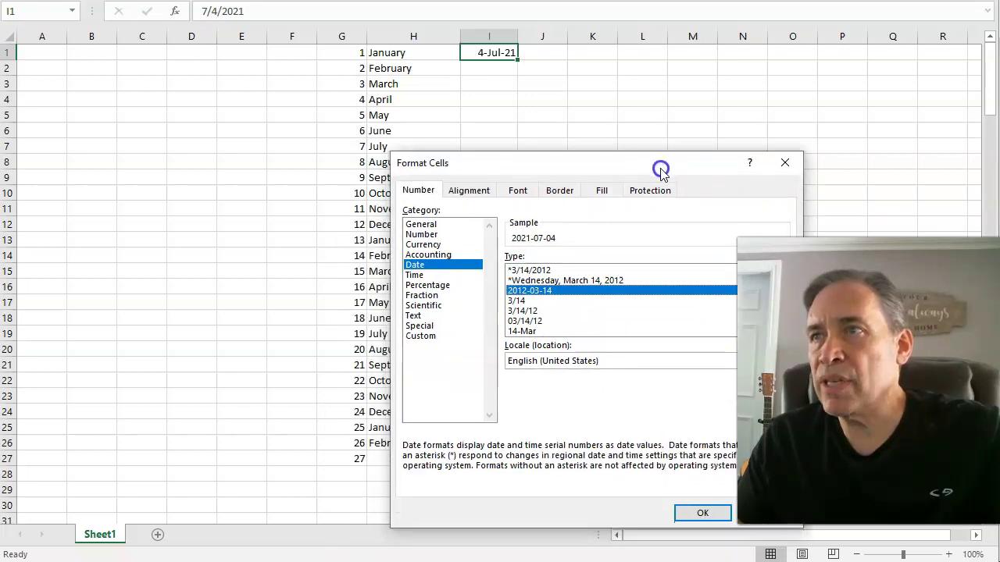
{"action": "left_click", "coordinate": [697, 513]}
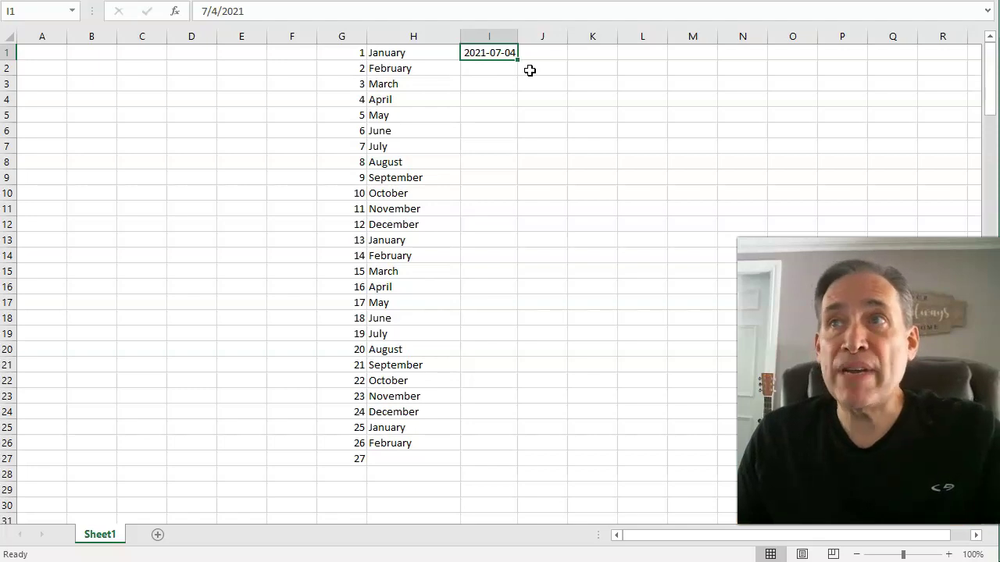
Auto-fill the date from I1 down to I27 and widen column I.
{"action": "left_click_drag", "start_coordinate": [520, 60], "coordinate": [550, 473]}
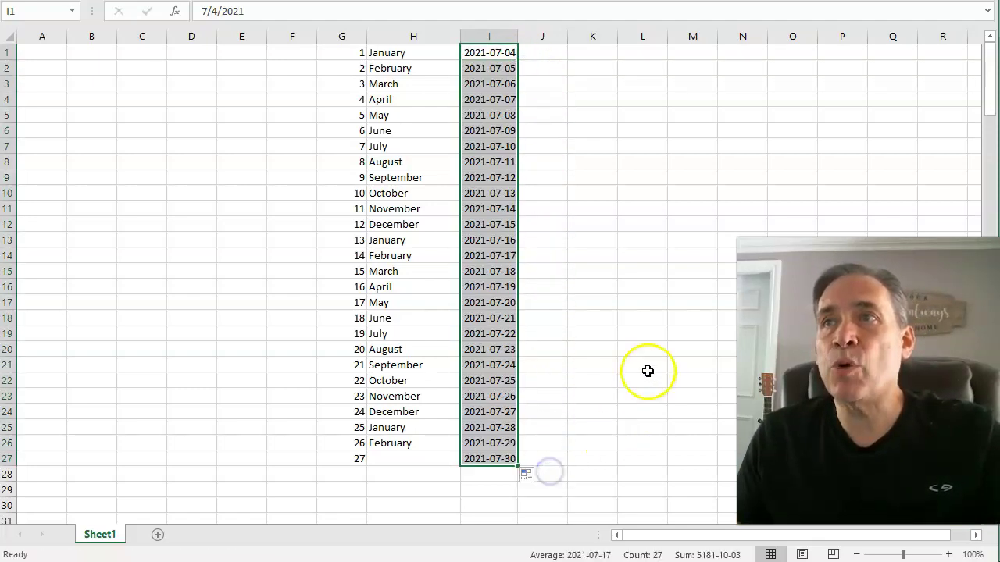
{"action": "left_click_drag", "start_coordinate": [518, 31], "coordinate": [560, 32]}
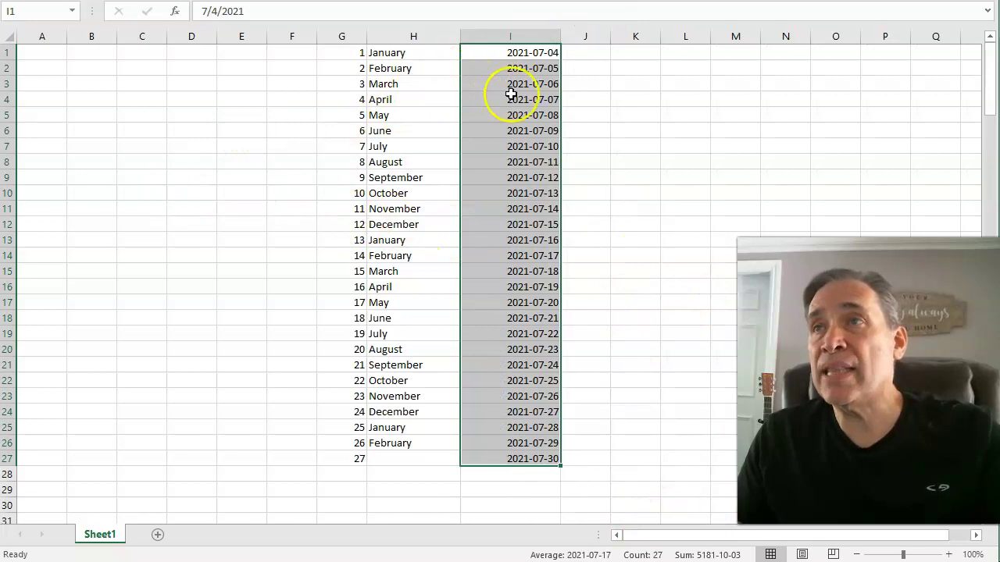
Enter Sunday in J1 and 4 in K1, and auto-fill I1:K1 together down to row 27.
{"action": "left_click", "coordinate": [576, 53]}
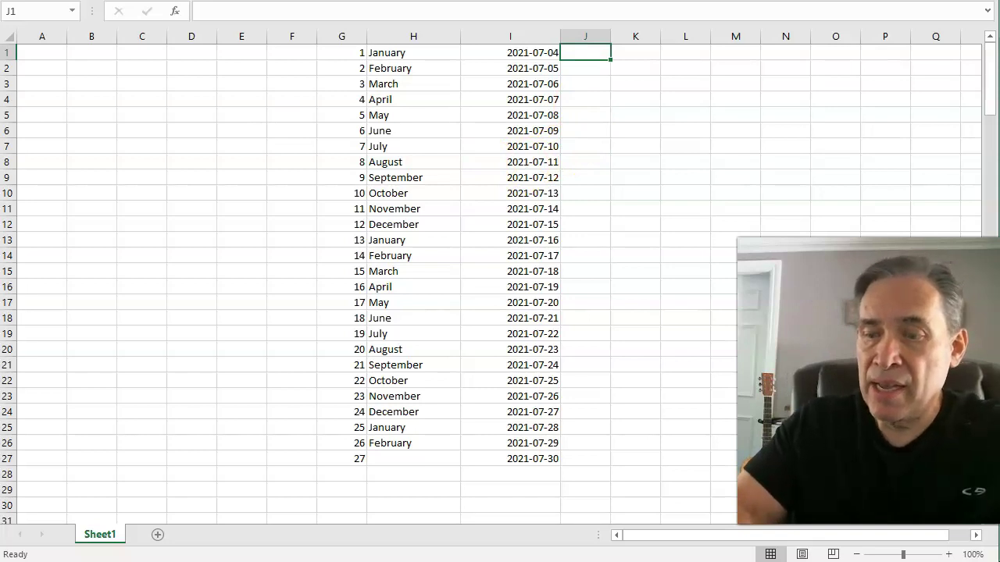
{"action": "type", "text": "Sunday"}
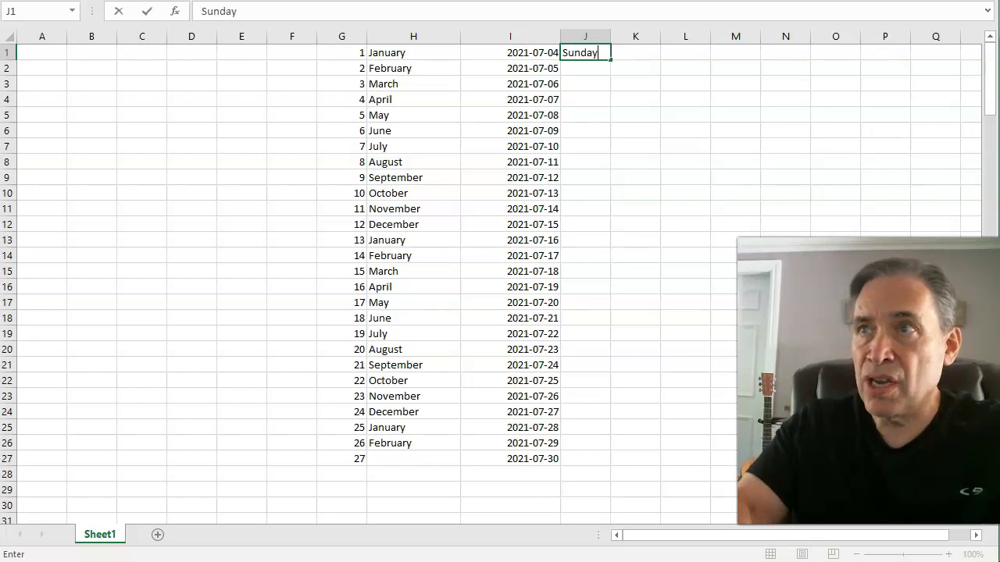
{"action": "left_click", "coordinate": [627, 53]}
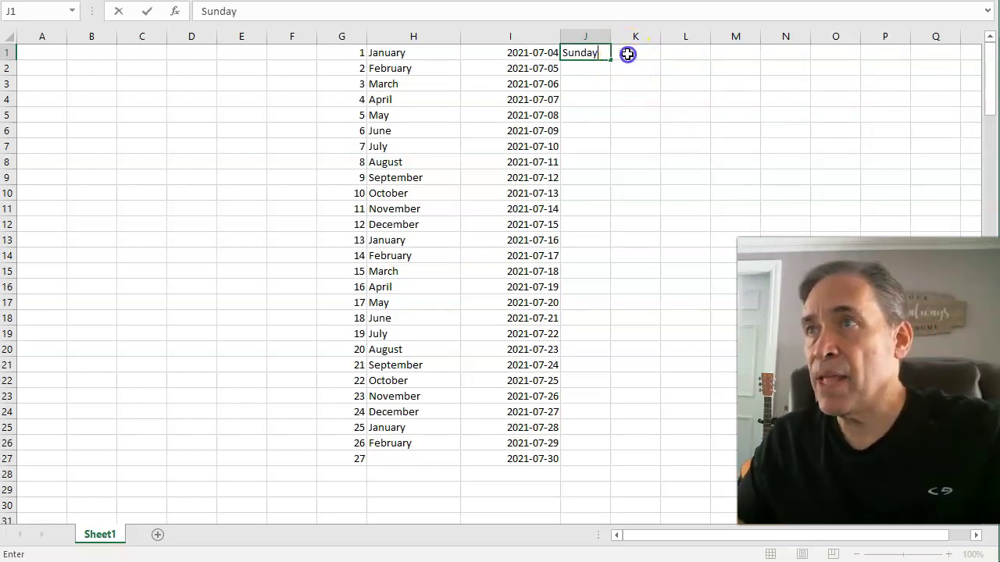
{"action": "type", "text": "4"}
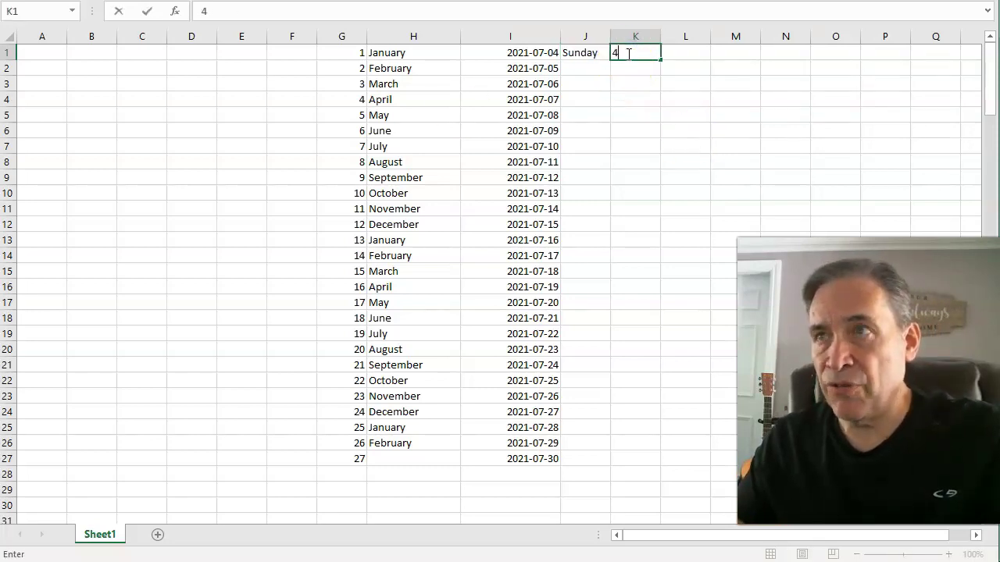
{"action": "left_click", "coordinate": [685, 57]}
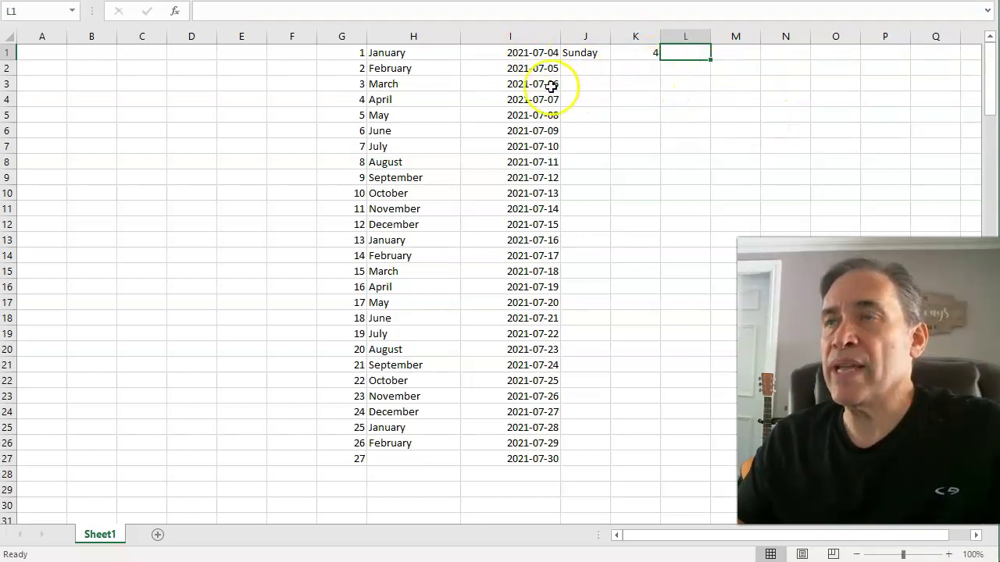
{"action": "left_click_drag", "start_coordinate": [526, 53], "coordinate": [673, 466]}
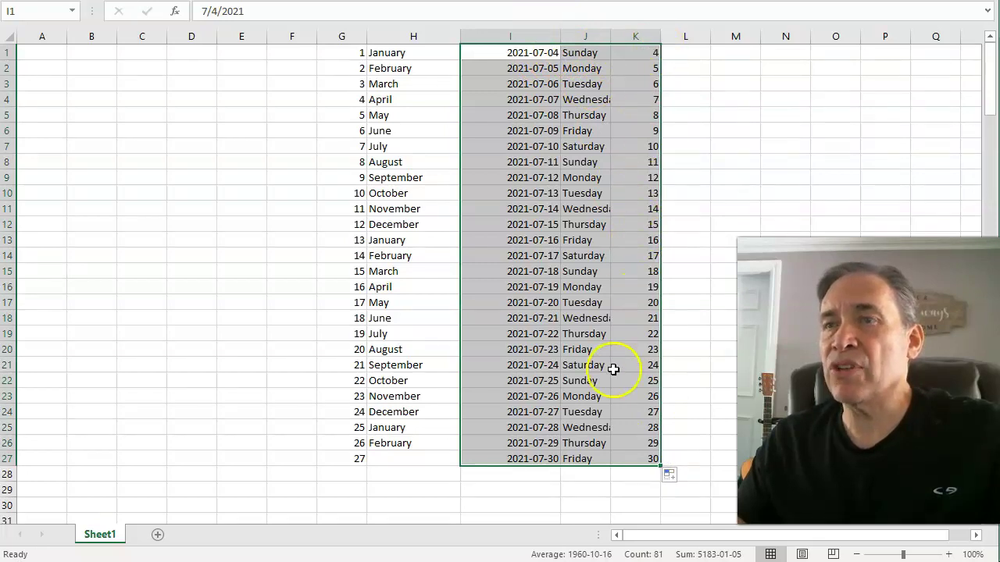
{"action": "left_click", "coordinate": [282, 49]}
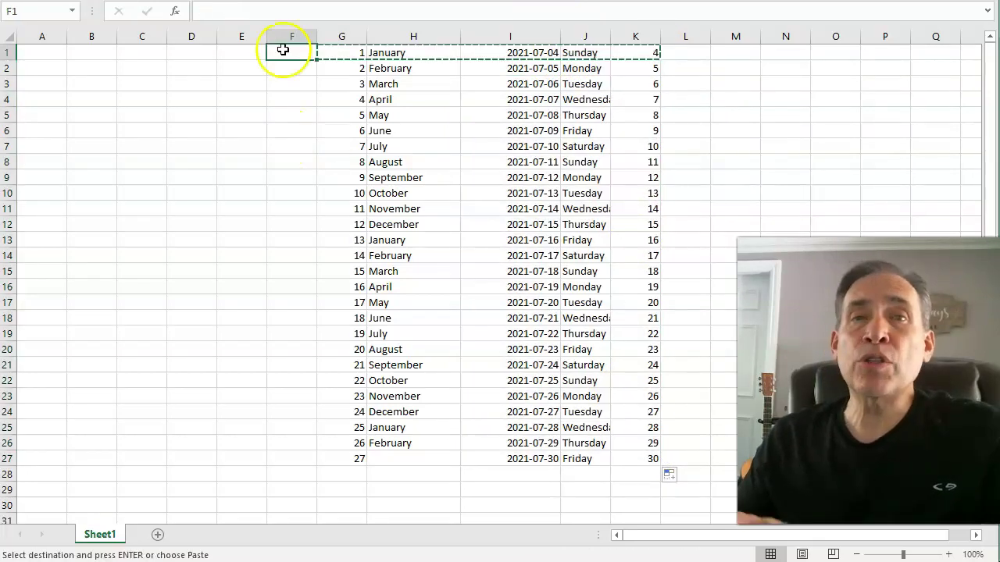
{"action": "left_click", "coordinate": [431, 192]}
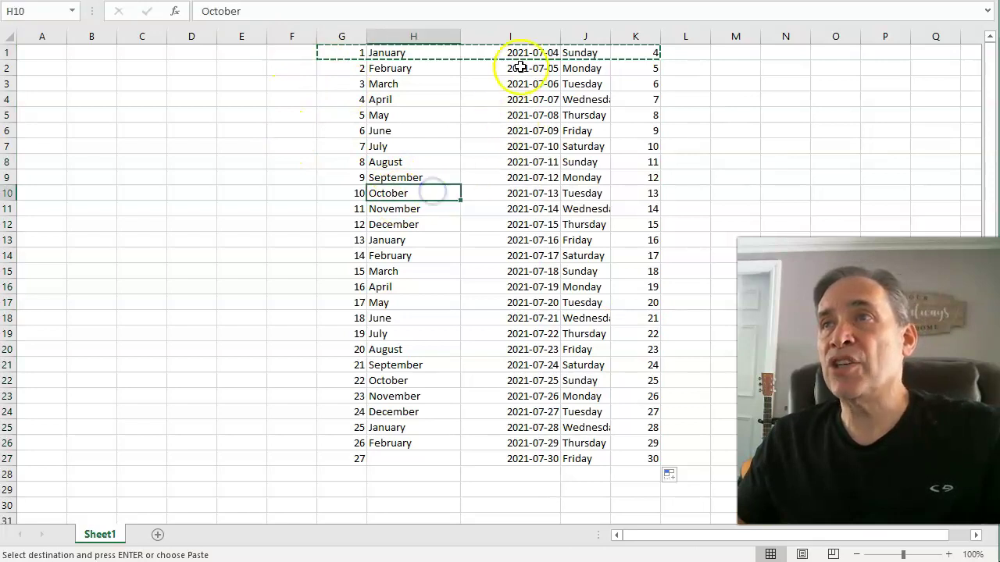
Copy the date and weekday in I1:J1 to cell D2 of the Google Sheets spreadsheet and auto-fill both down to row 22.
{"action": "left_click_drag", "start_coordinate": [516, 52], "coordinate": [600, 51]}
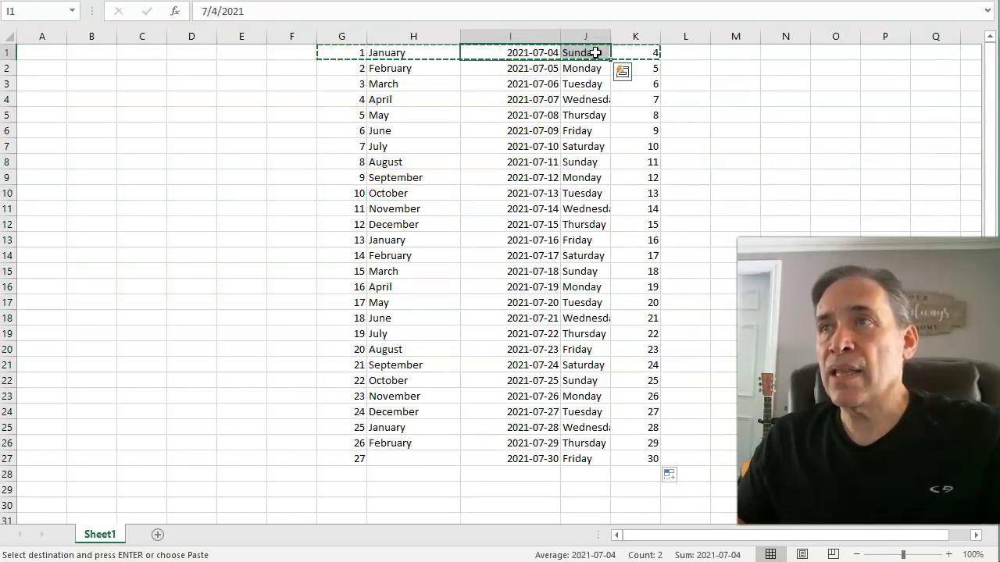
{"action": "key", "text": "ctrl+c"}
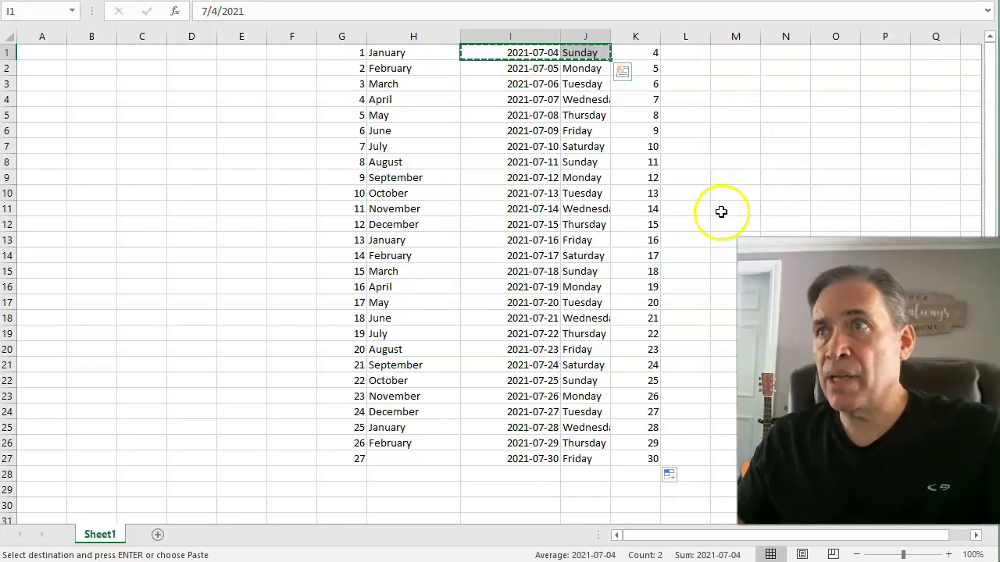
{"action": "key", "text": "alt+Tab"}
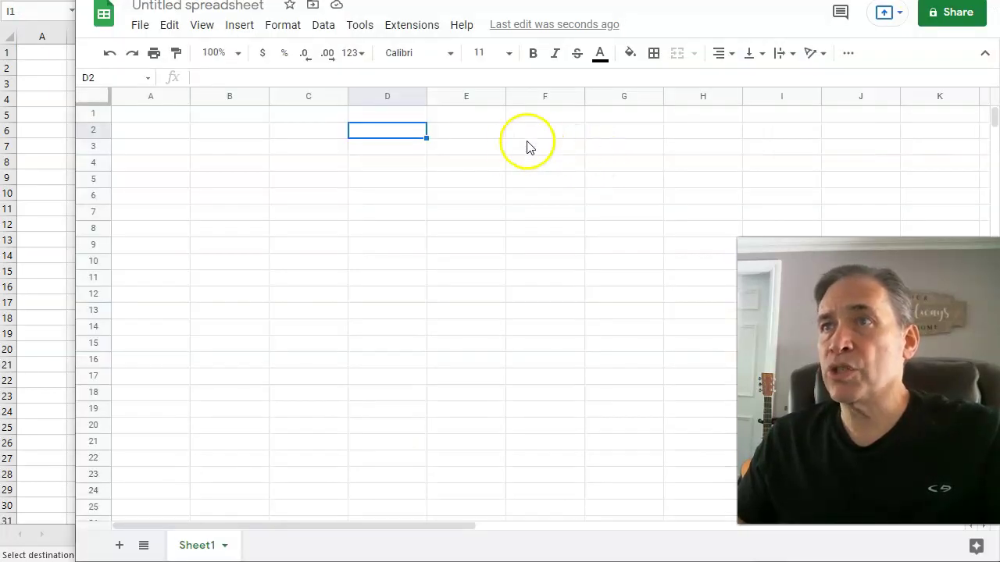
{"action": "key", "text": "ctrl+v"}
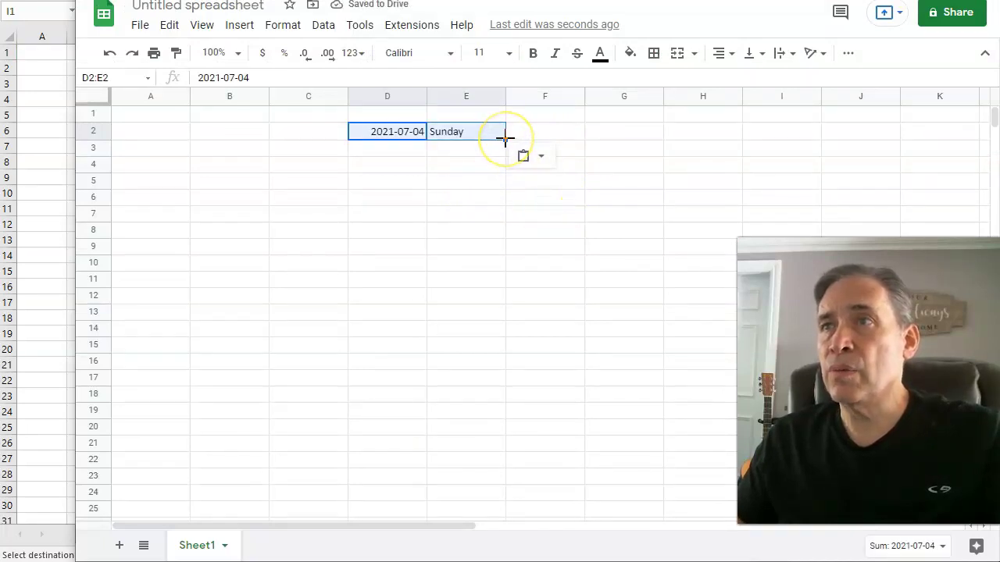
{"action": "left_click_drag", "start_coordinate": [505, 139], "coordinate": [521, 461]}
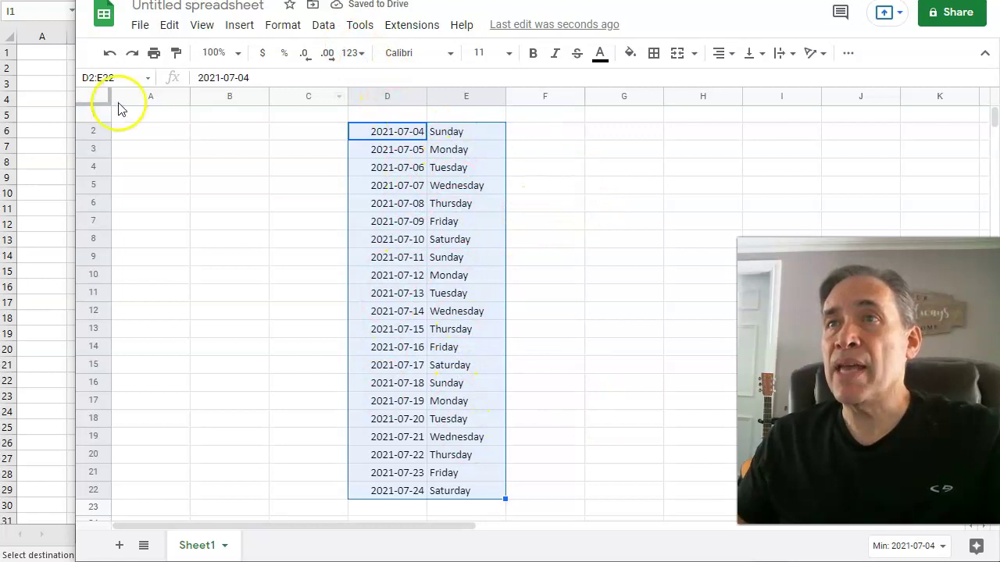
Switch back to the Excel workbook and clear the contents of G1:K27.
{"action": "left_click", "coordinate": [45, 179]}
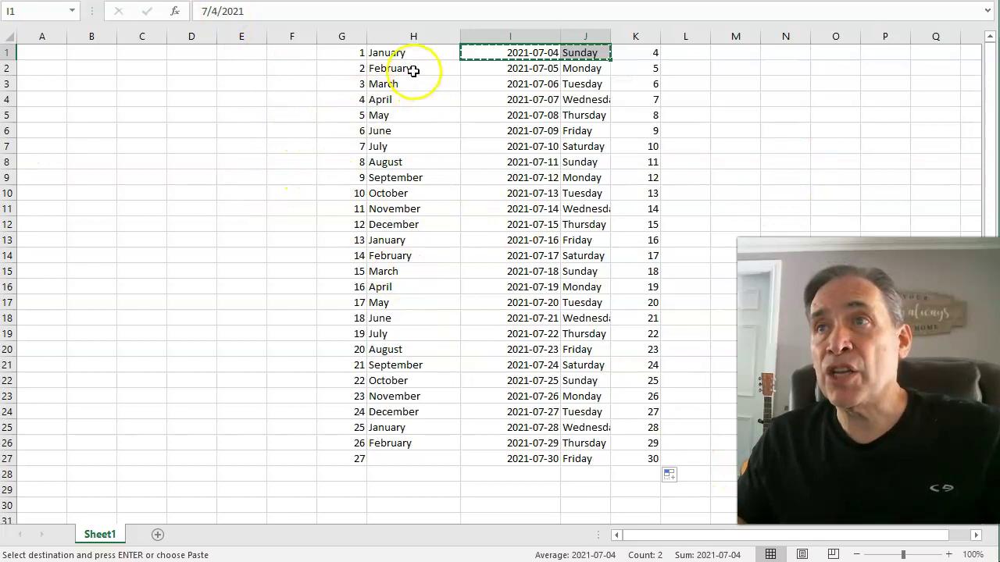
{"action": "left_click_drag", "start_coordinate": [357, 55], "coordinate": [644, 451]}
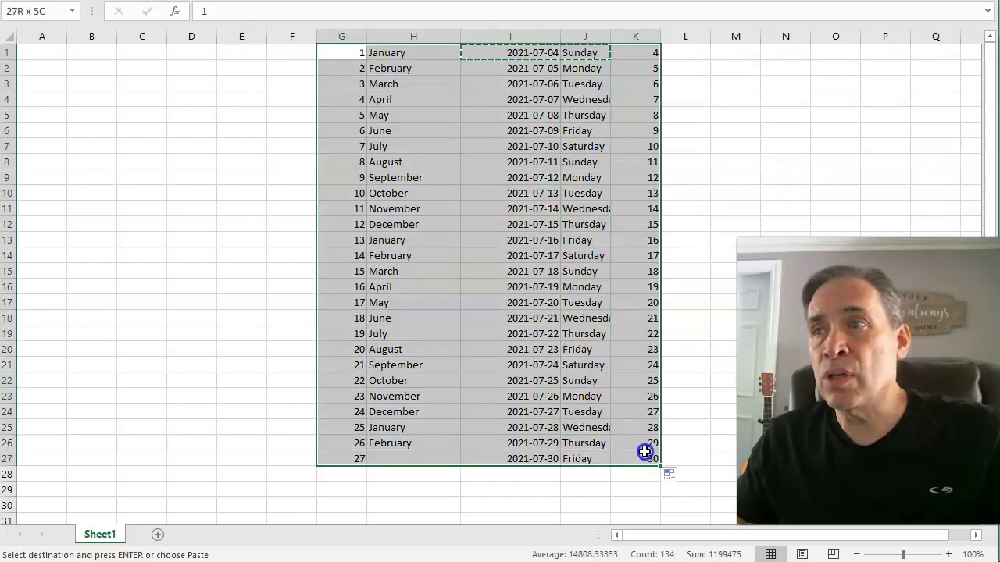
{"action": "key", "text": "Delete"}
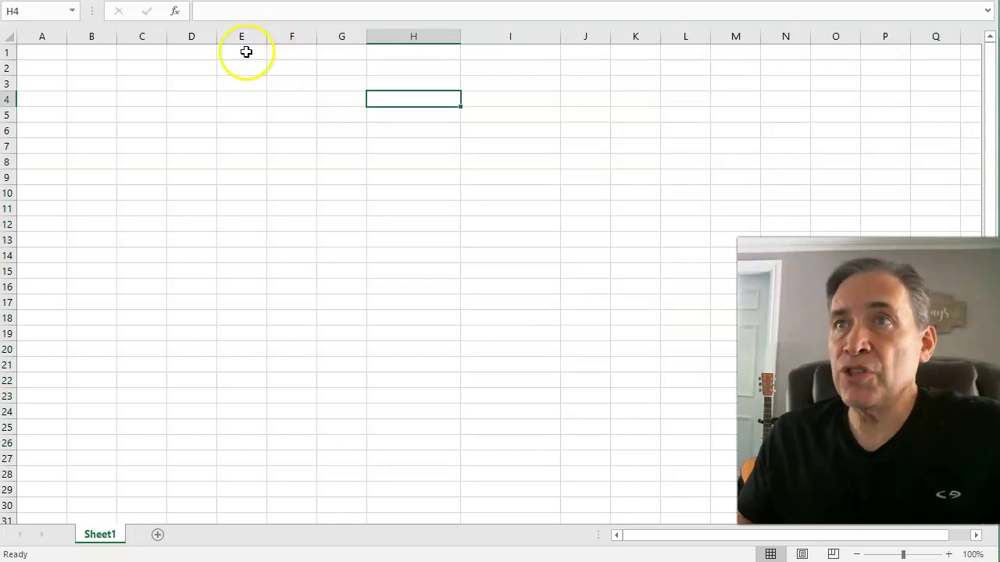
Enter F000 in cell E1, then try auto-filling it down to E25 and undo the fill.
{"action": "left_click", "coordinate": [243, 51]}
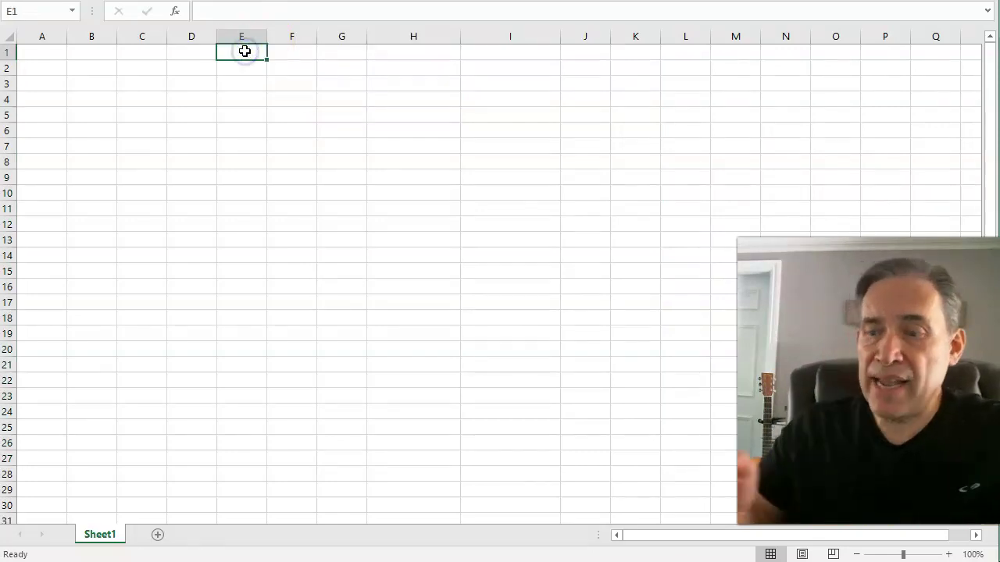
{"action": "type", "text": "F000"}
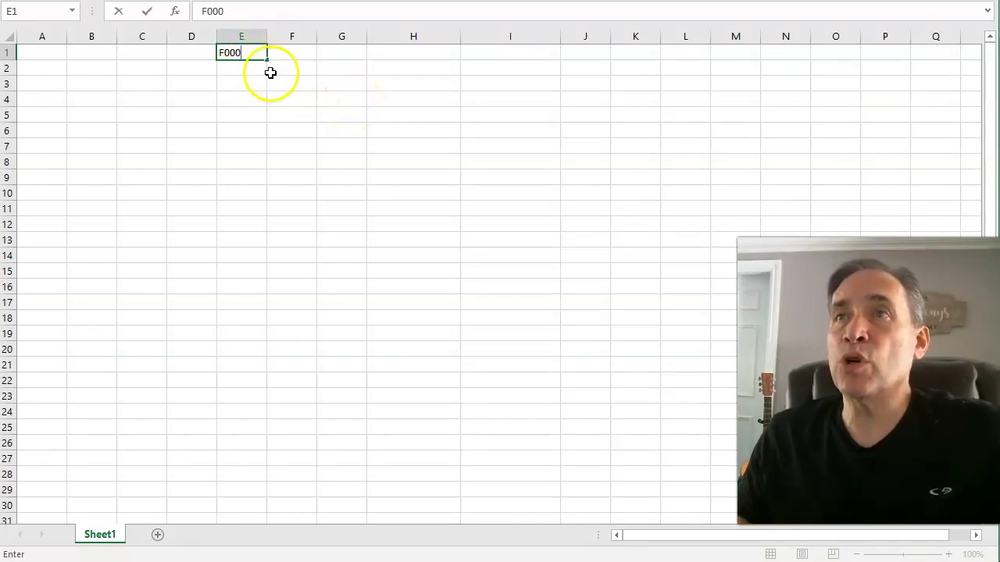
{"action": "left_click_drag", "start_coordinate": [279, 208], "coordinate": [310, 426]}
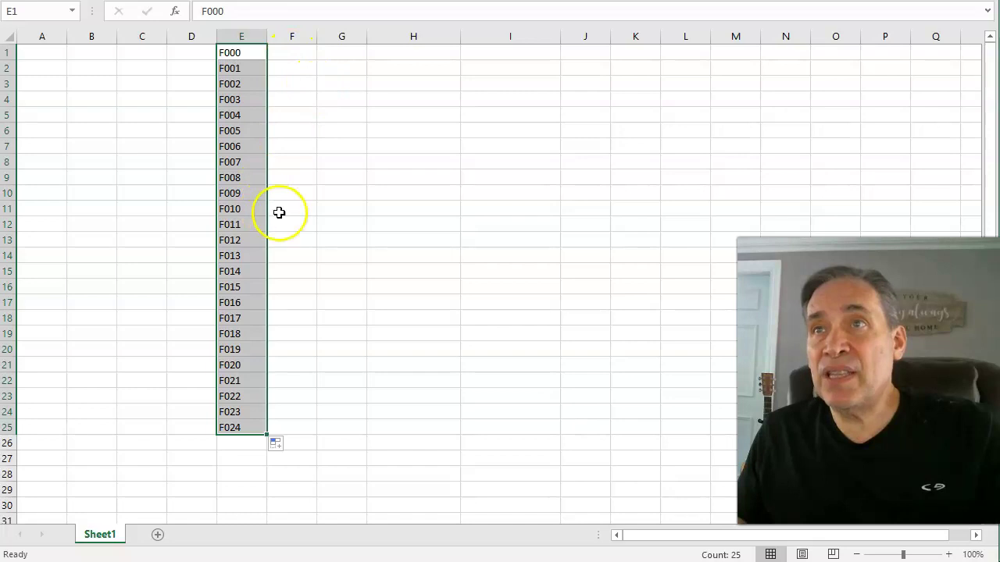
{"action": "key", "text": "ctrl+z"}
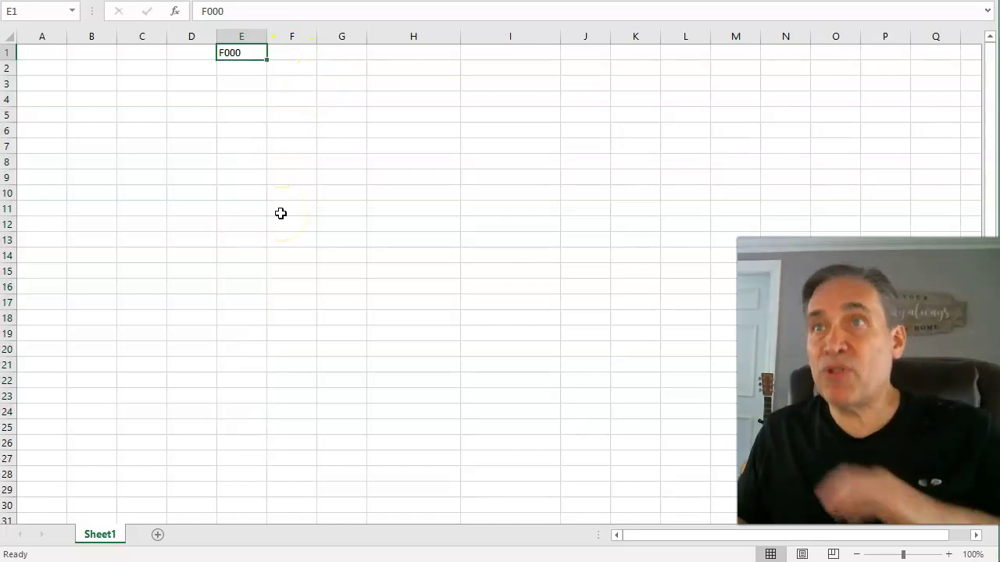
Enter F0BF in cell E2 as the last hexadecimal number of the range.
{"action": "left_click", "coordinate": [240, 70]}
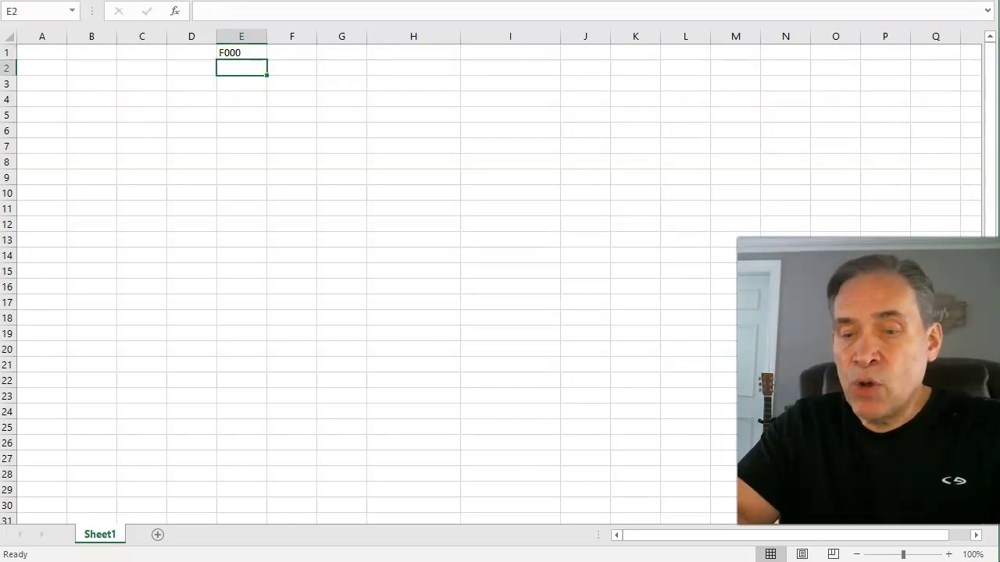
{"action": "type", "text": "F000"}
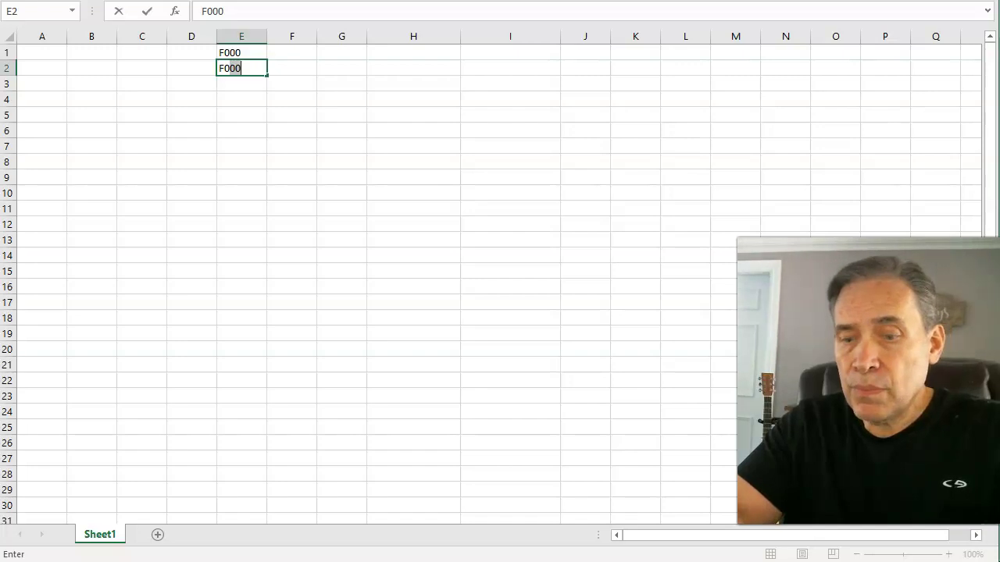
{"action": "type", "text": "BF"}
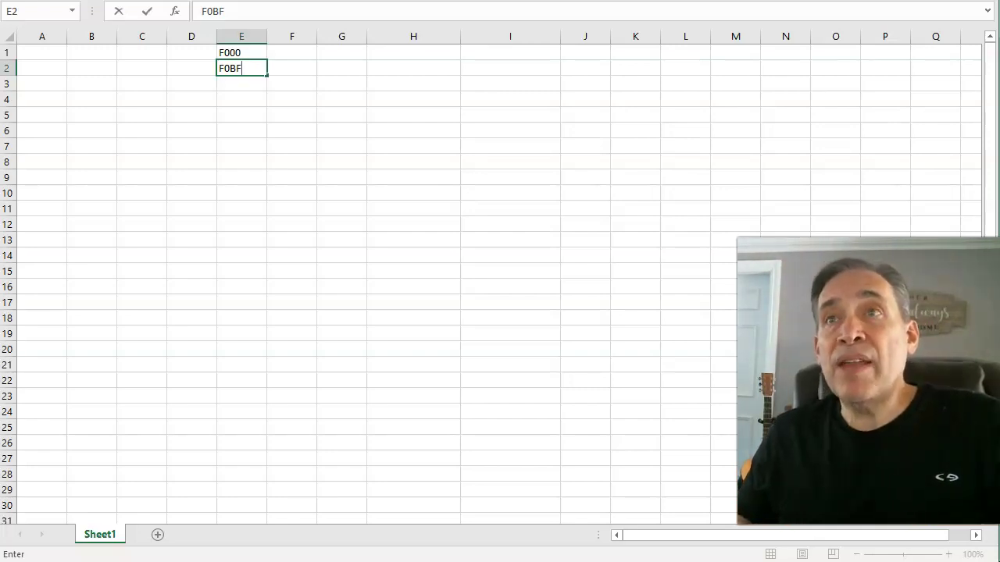
{"action": "left_click", "coordinate": [75, 190]}
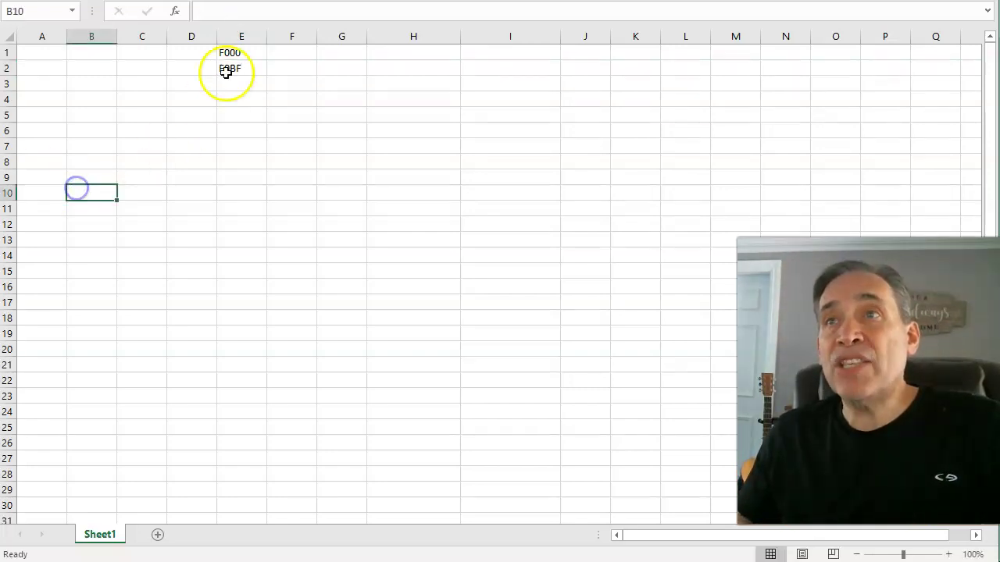
Enter the formula =HEX2DEC(E1) in cell F1 to convert the first hexadecimal number to decimal.
{"action": "left_click", "coordinate": [285, 51]}
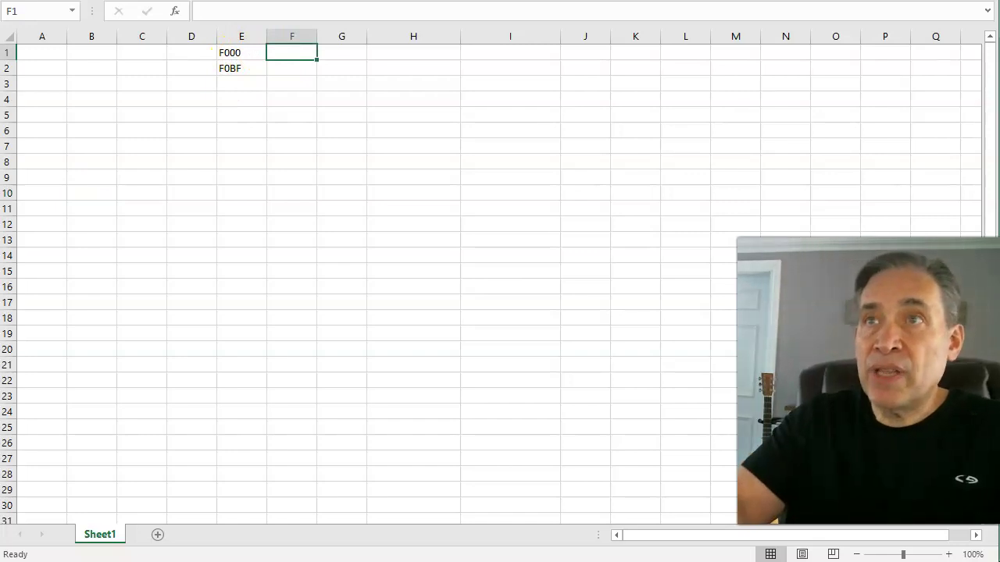
{"action": "type", "text": "="}
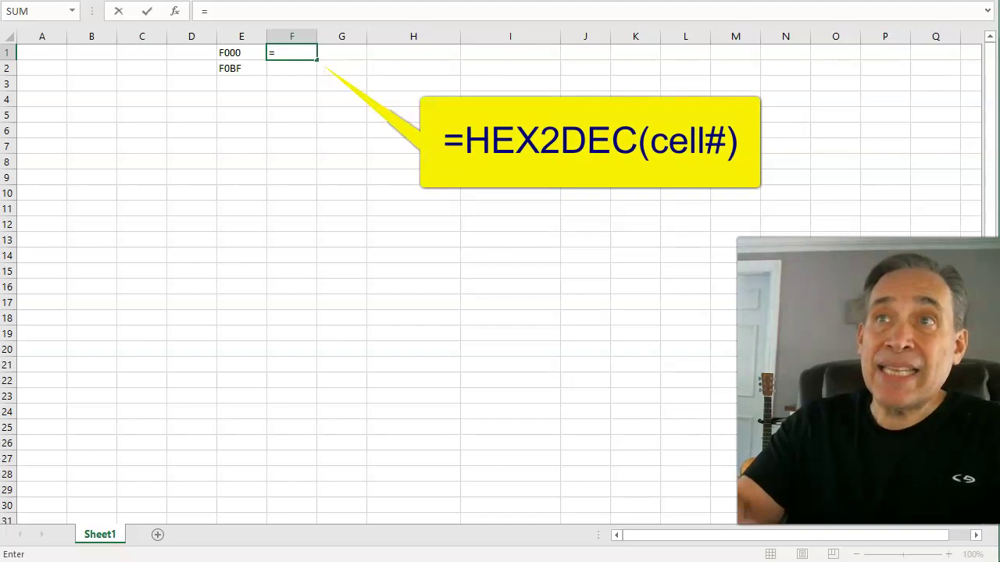
{"action": "type", "text": "HEX"}
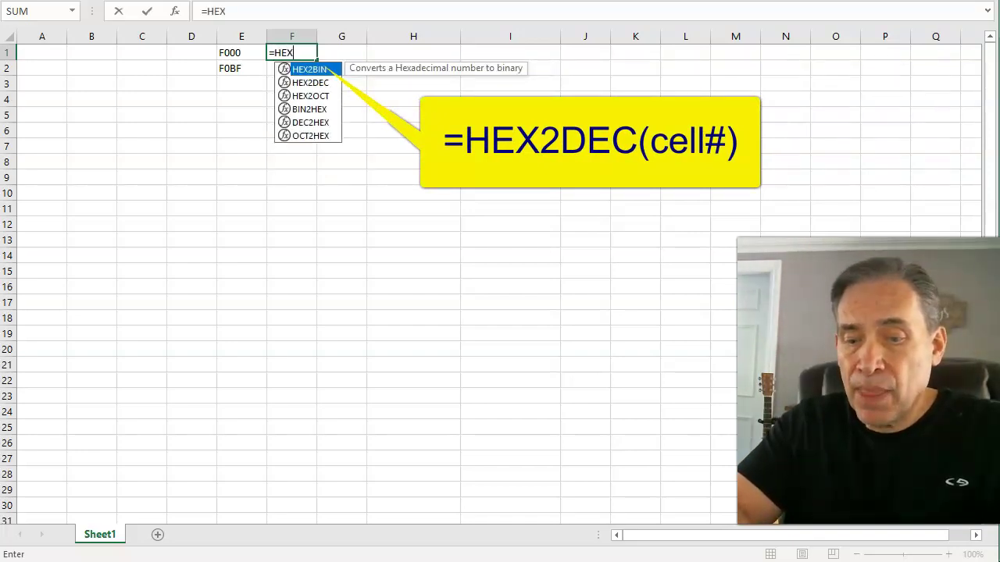
{"action": "type", "text": "2DEC"}
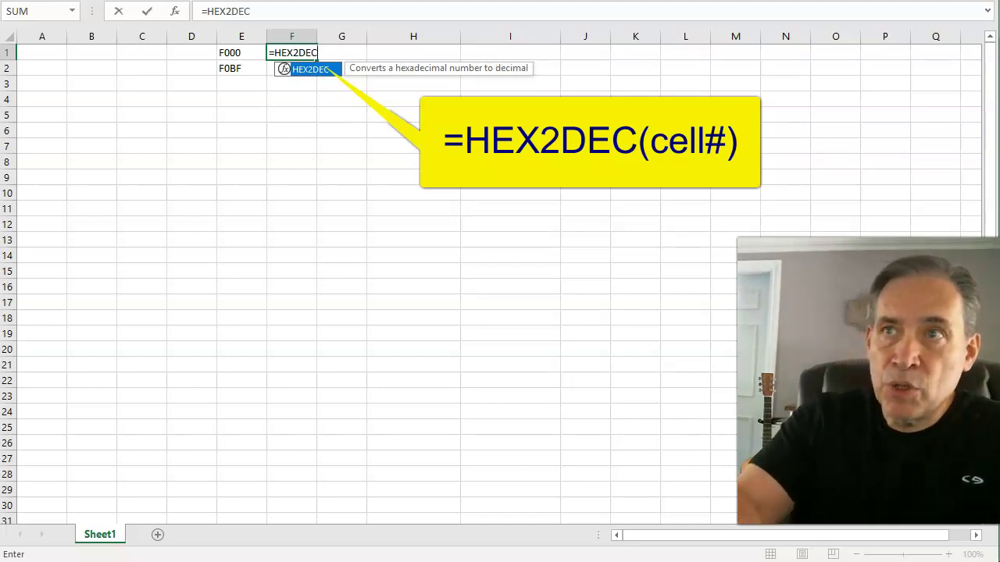
{"action": "type", "text": "("}
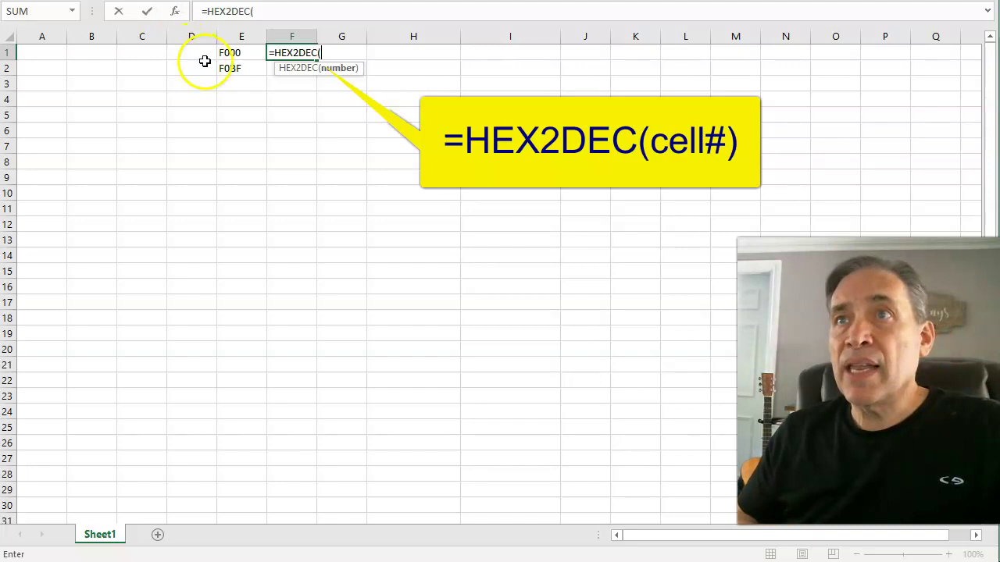
{"action": "left_click", "coordinate": [229, 52]}
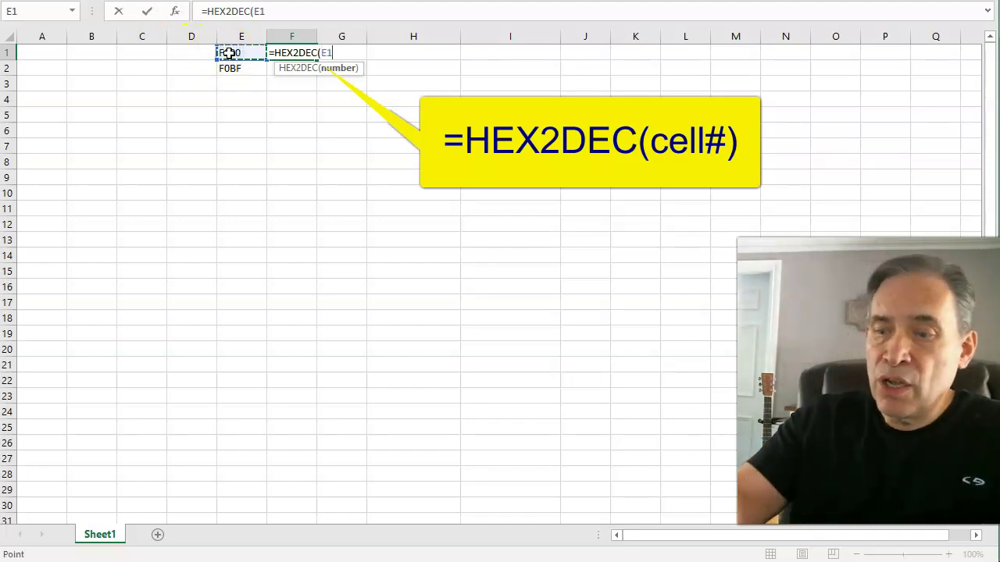
{"action": "type", "text": ")"}
{"action": "key", "text": "Return"}
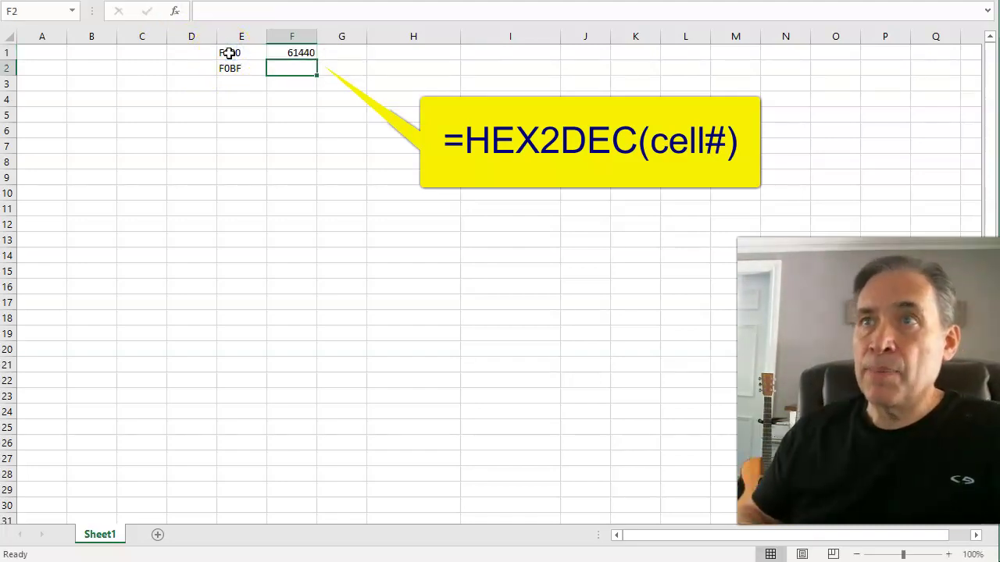
Widen column F and auto-fill the HEX2DEC formula from F1 to F2.
{"action": "left_click_drag", "start_coordinate": [317, 34], "coordinate": [373, 33]}
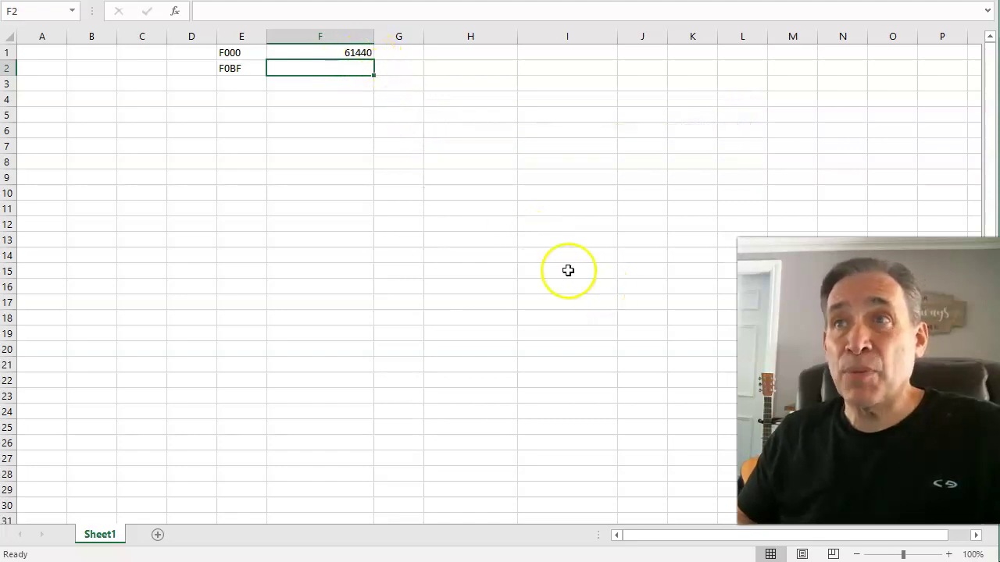
{"action": "left_click", "coordinate": [339, 51]}
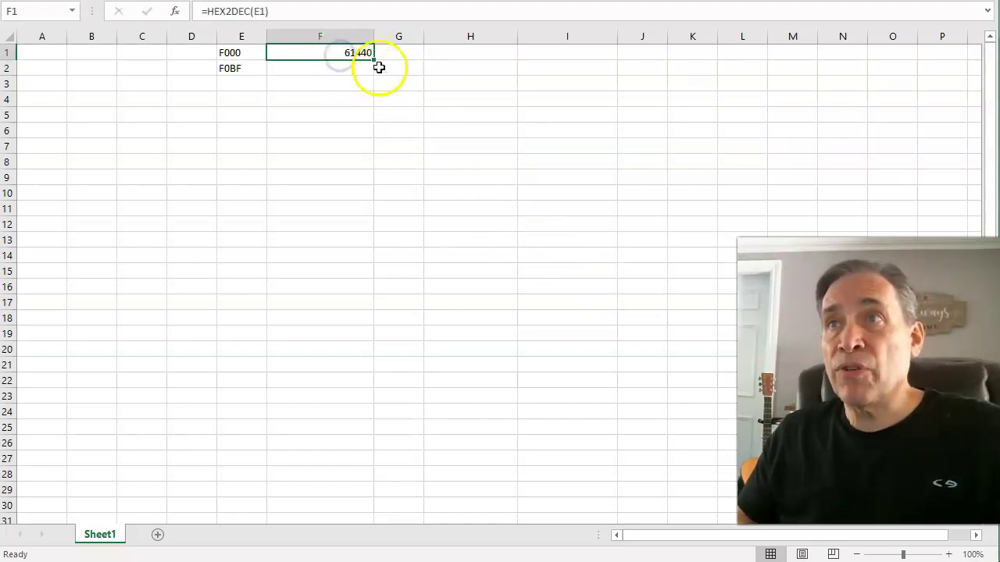
{"action": "left_click_drag", "start_coordinate": [375, 59], "coordinate": [376, 76]}
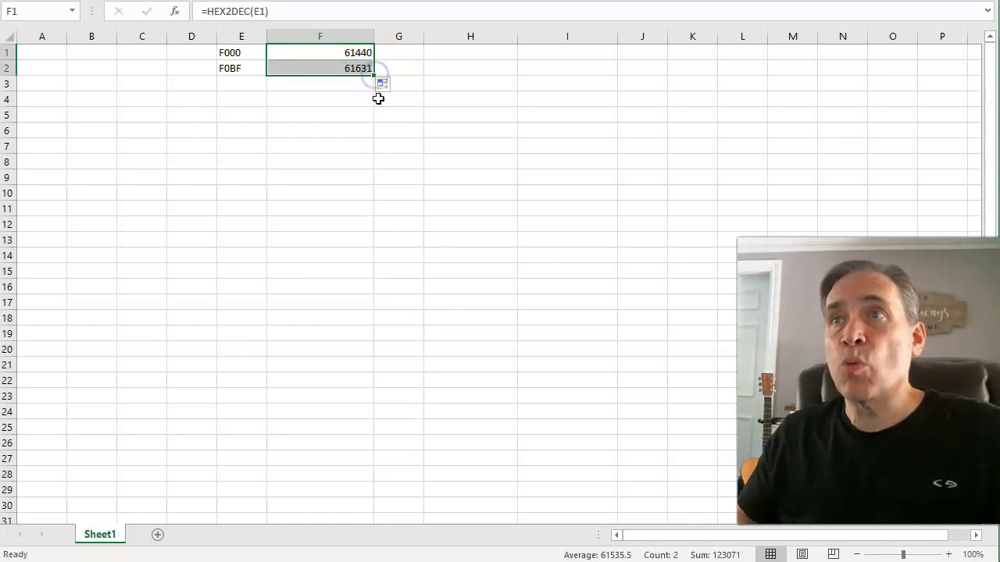
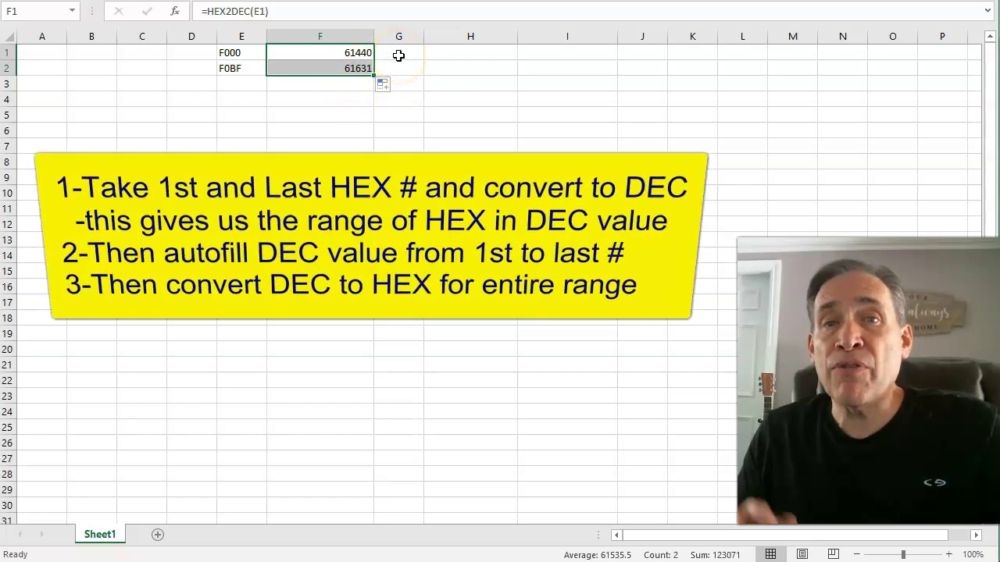
{"action": "left_click", "coordinate": [241, 130]}
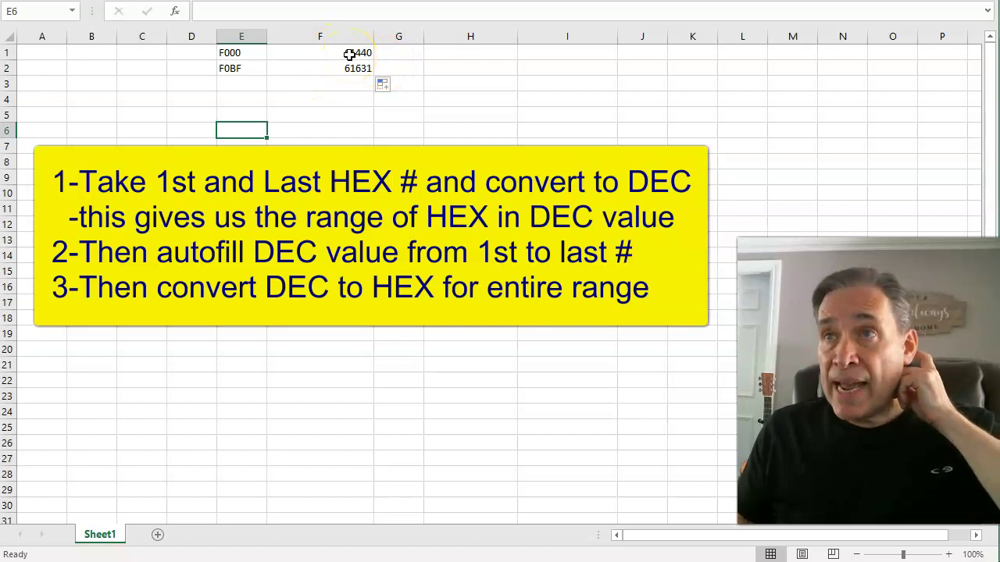
{"action": "left_click", "coordinate": [452, 53]}
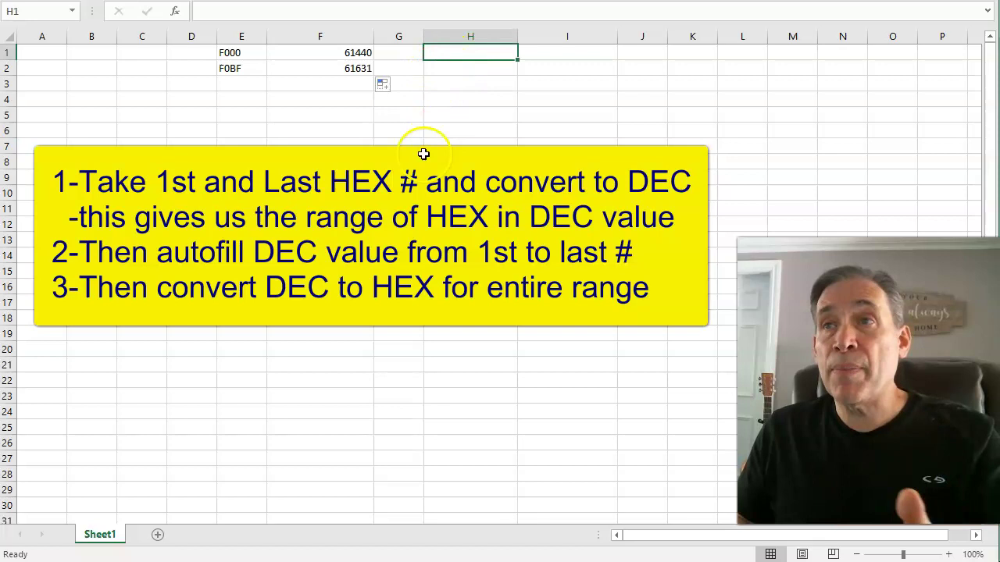
{"action": "left_click", "coordinate": [324, 142]}
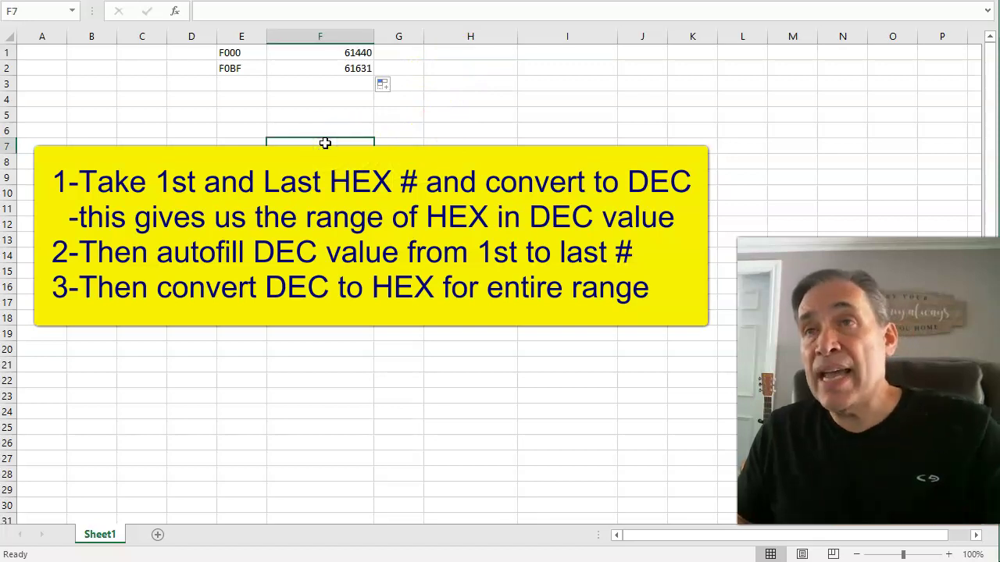
Undo the formula fill into F2 and copy cell F1.
{"action": "left_click", "coordinate": [329, 53]}
{"action": "key", "text": "ctrl+z"}
{"action": "key", "text": "ctrl+c"}
{"action": "left_click", "coordinate": [398, 114]}
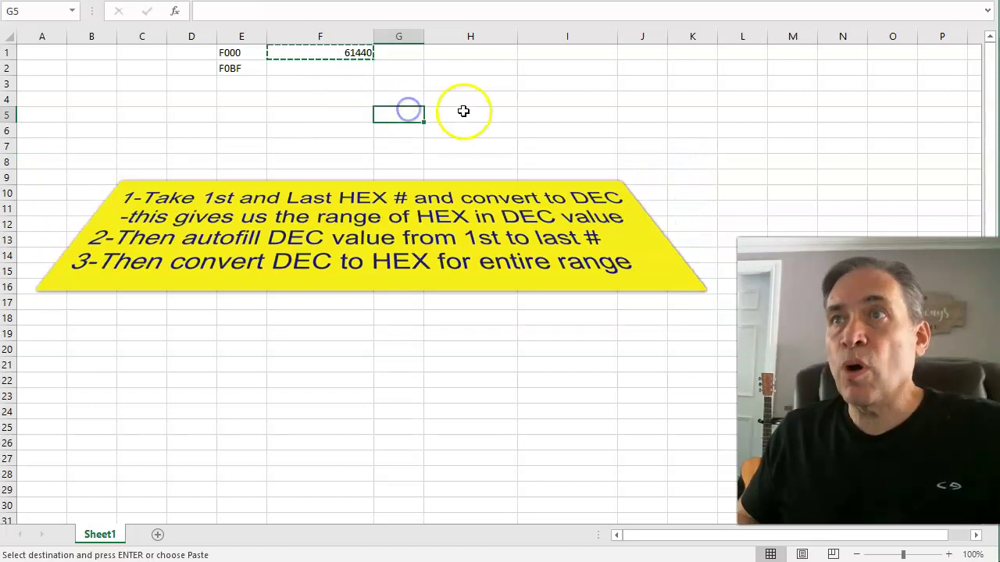
Copy the HEX2DEC formula cell F1 and paste only its value into G1.
{"action": "right_click", "coordinate": [342, 54]}
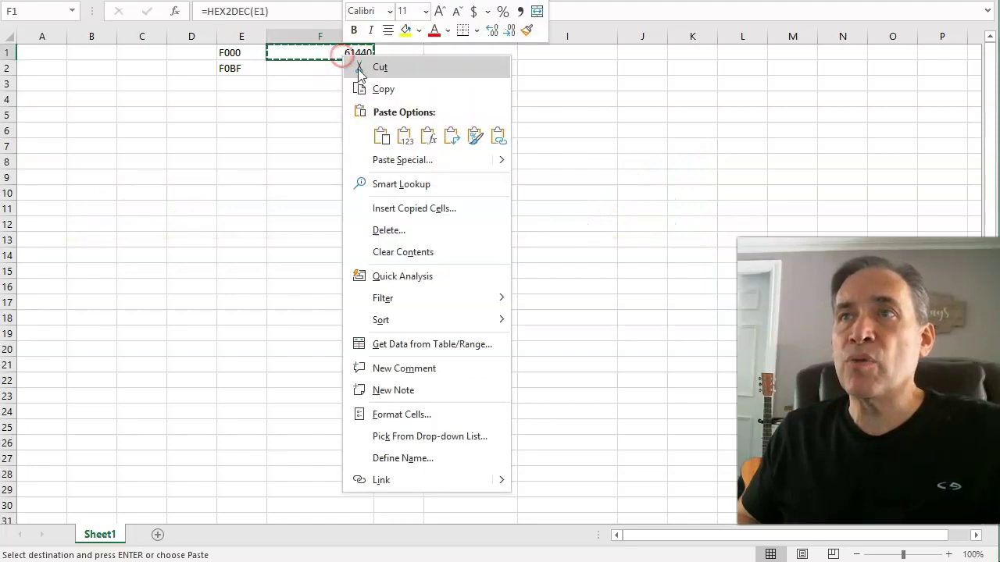
{"action": "left_click", "coordinate": [375, 87]}
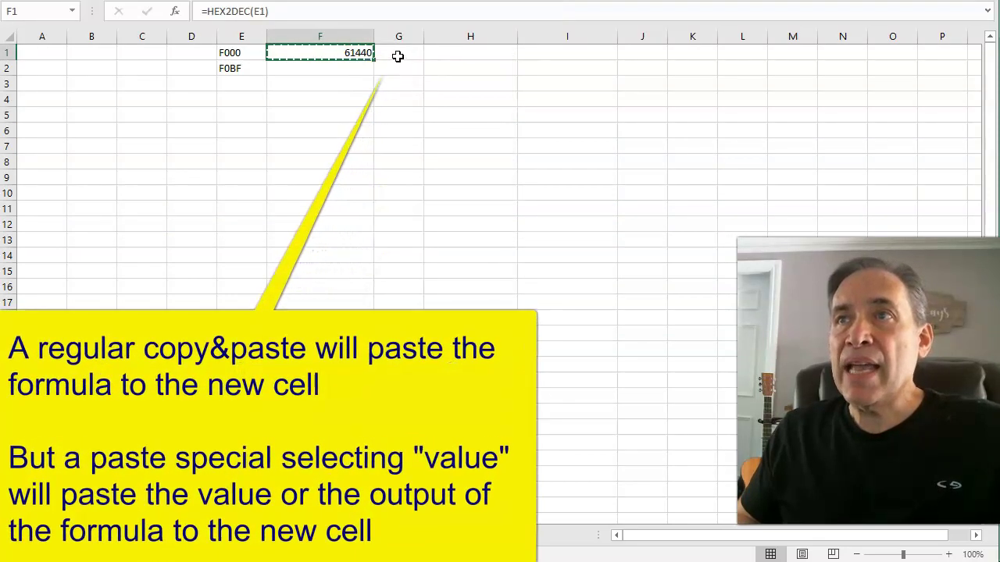
{"action": "left_click", "coordinate": [398, 55]}
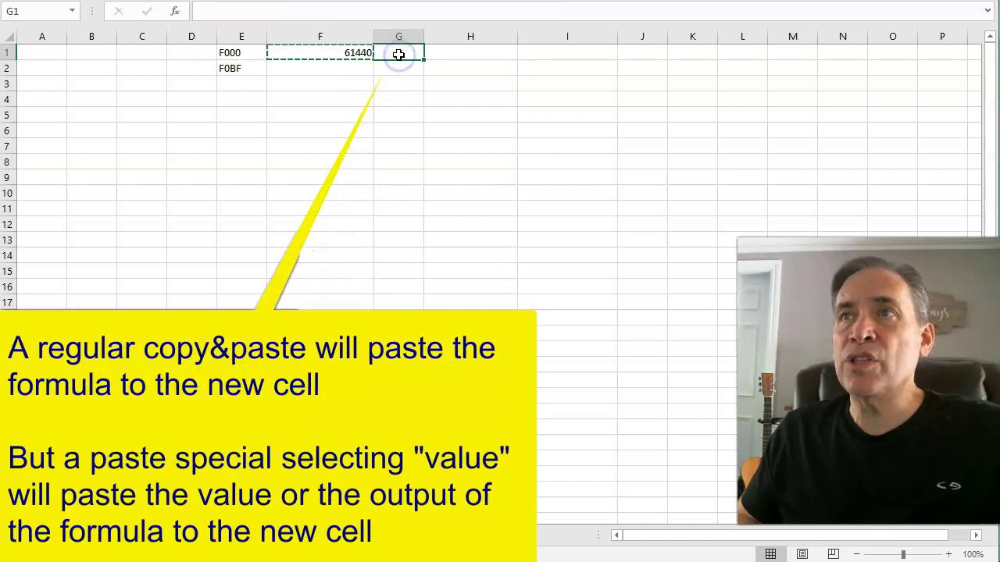
{"action": "right_click", "coordinate": [398, 55]}
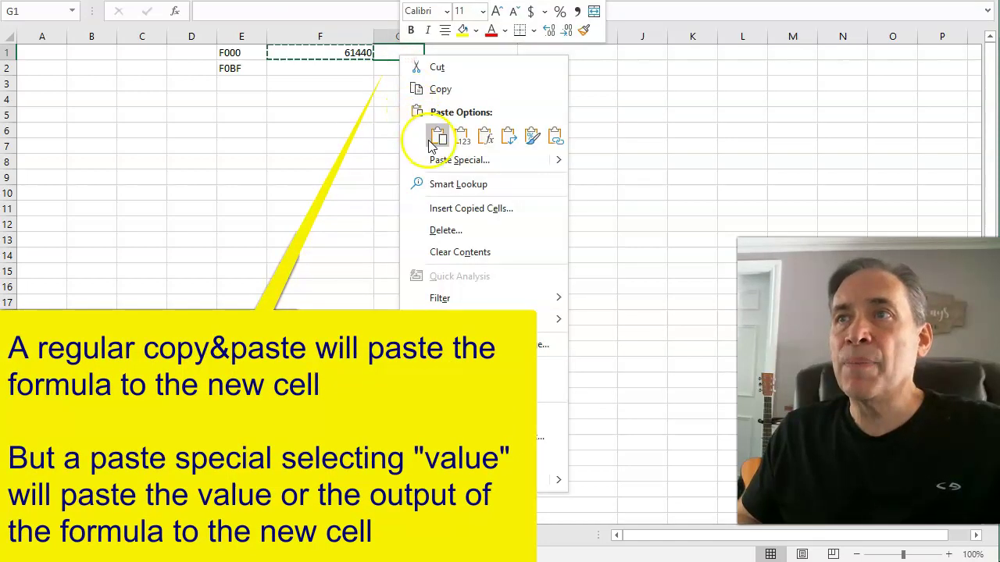
{"action": "mouse_move", "coordinate": [562, 161]}
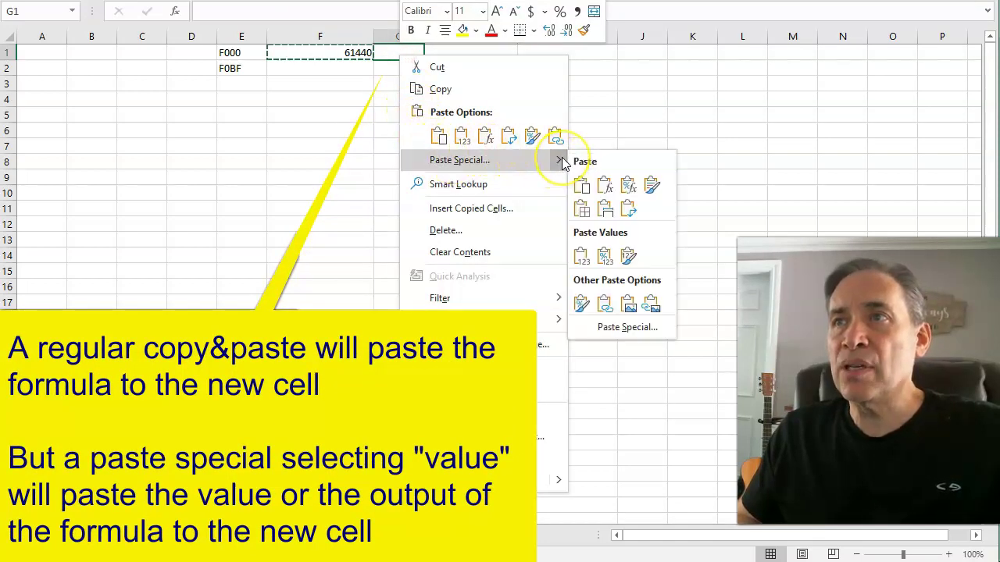
{"action": "left_click", "coordinate": [582, 258]}
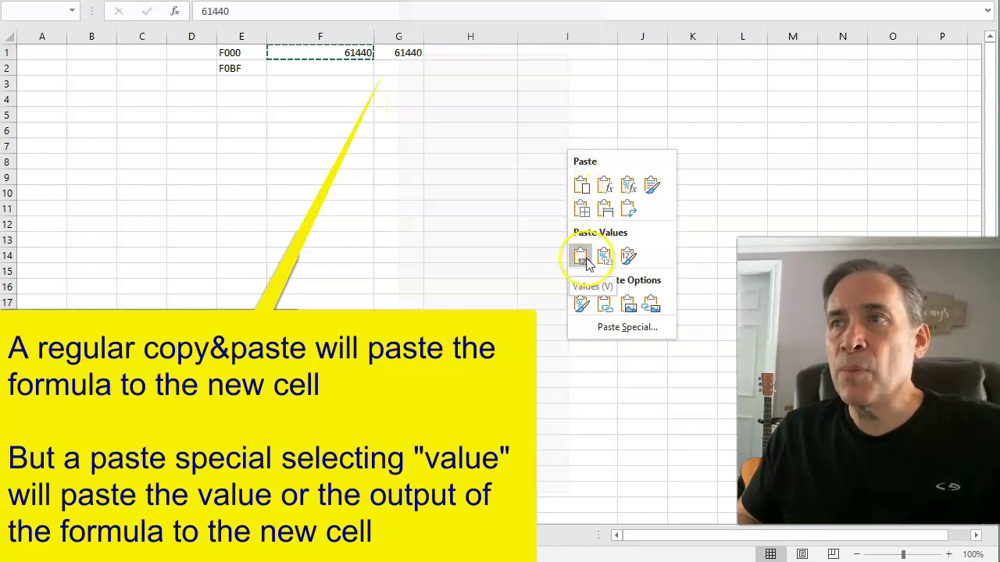
{"action": "left_click", "coordinate": [581, 258]}
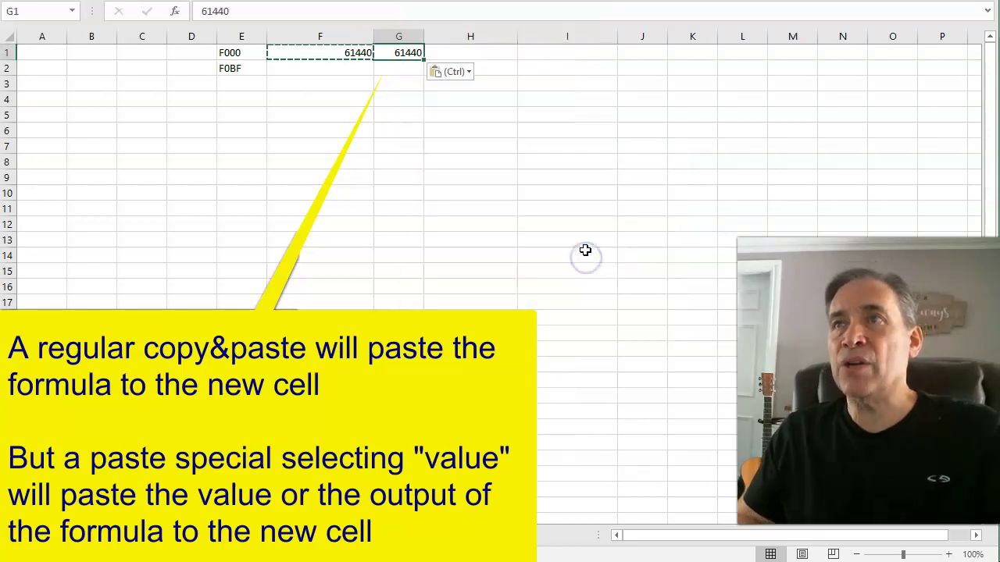
{"action": "left_click", "coordinate": [499, 53]}
{"action": "left_click", "coordinate": [468, 11]}
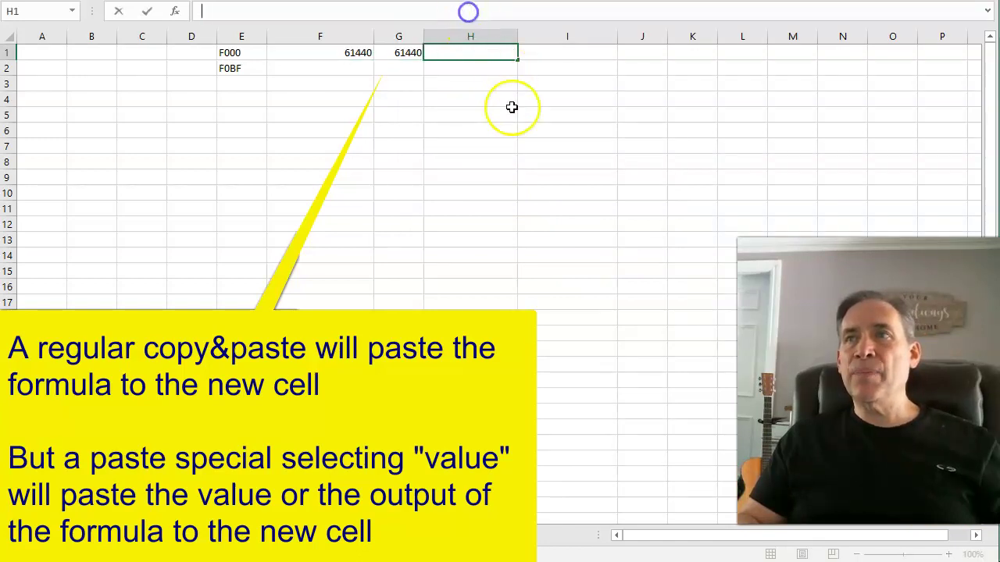
{"action": "left_click", "coordinate": [414, 53]}
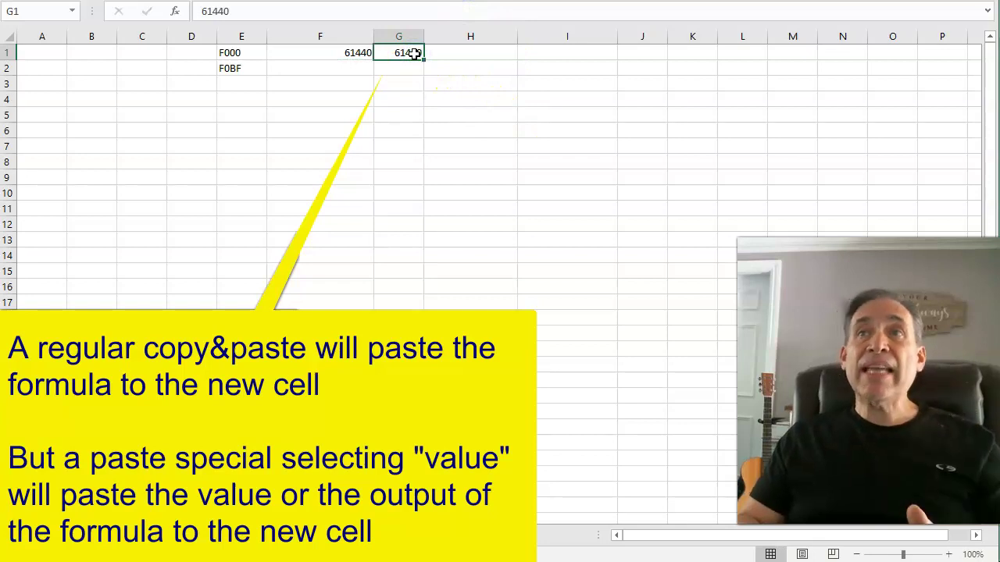
Compare the contents of F1 and G1, and auto-fill the HEX2DEC formula from F1 into F2.
{"action": "left_click", "coordinate": [334, 53]}
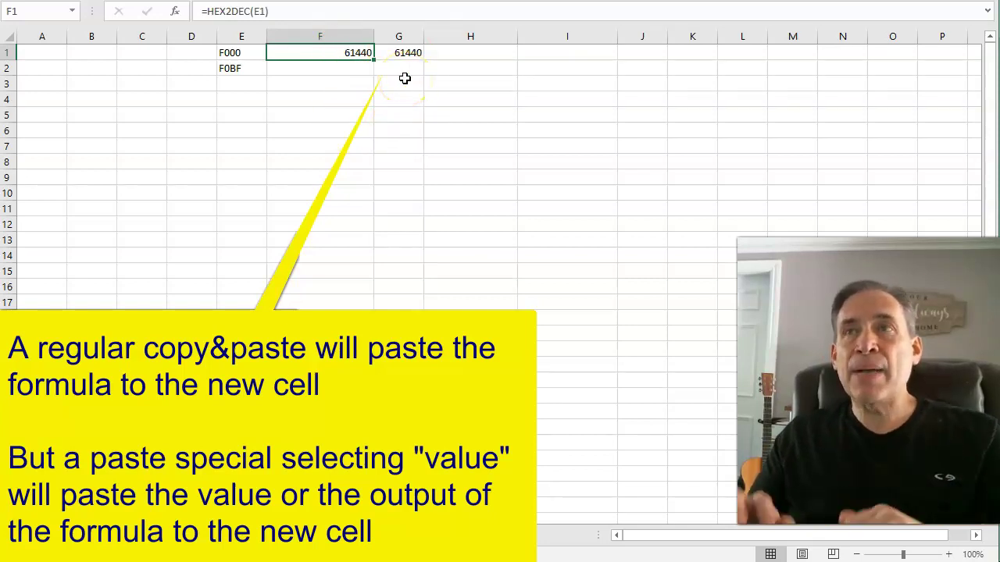
{"action": "left_click", "coordinate": [398, 50]}
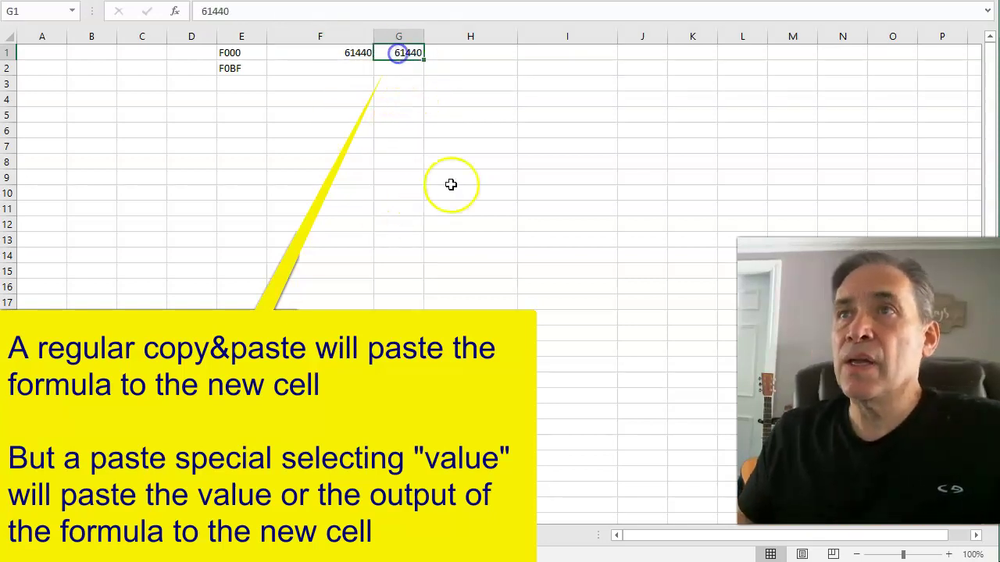
{"action": "left_click", "coordinate": [359, 53]}
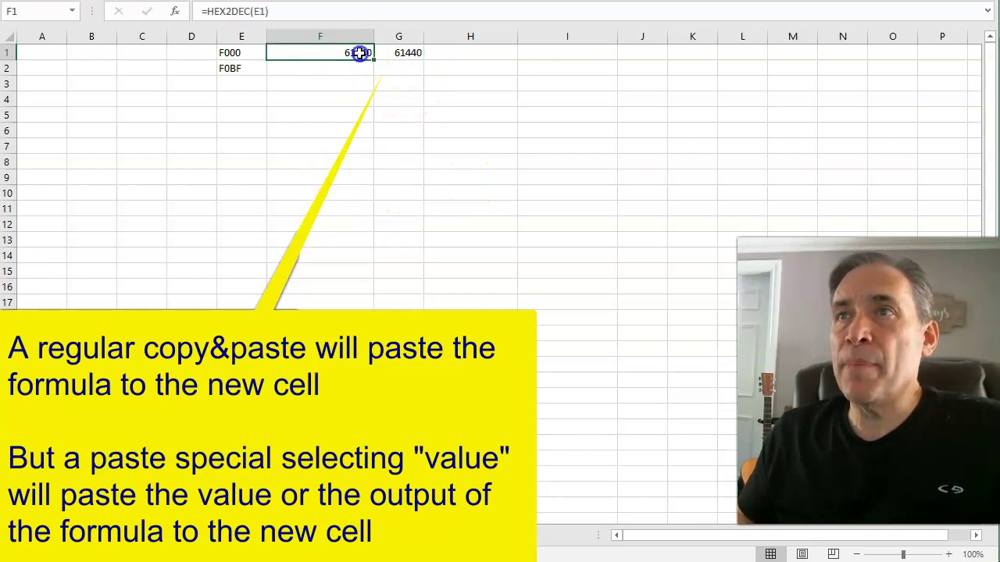
{"action": "left_click_drag", "start_coordinate": [375, 60], "coordinate": [375, 74]}
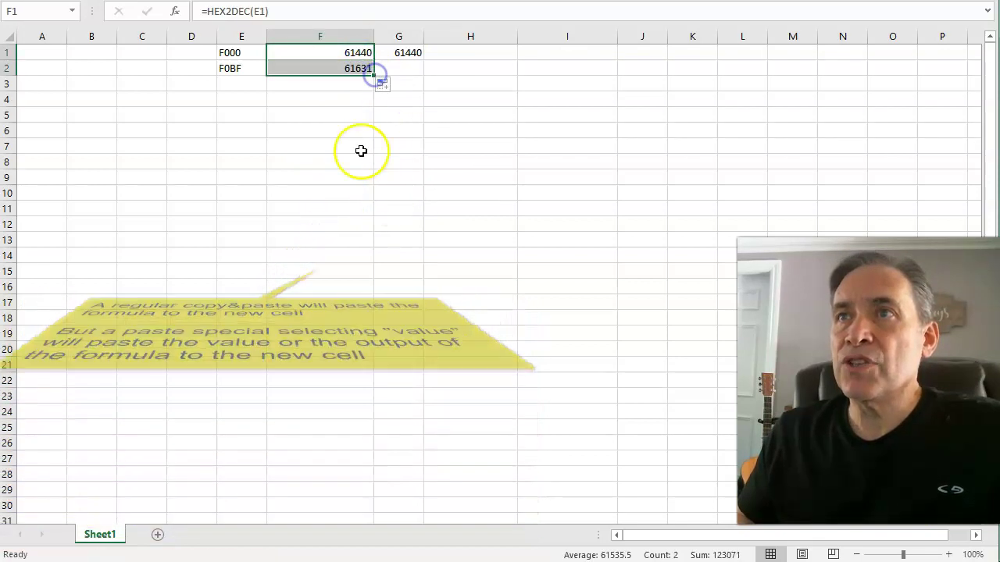
Auto-fill G1 down to G192 as a series and check its end against the decimal value in F2.
{"action": "left_click", "coordinate": [402, 53]}
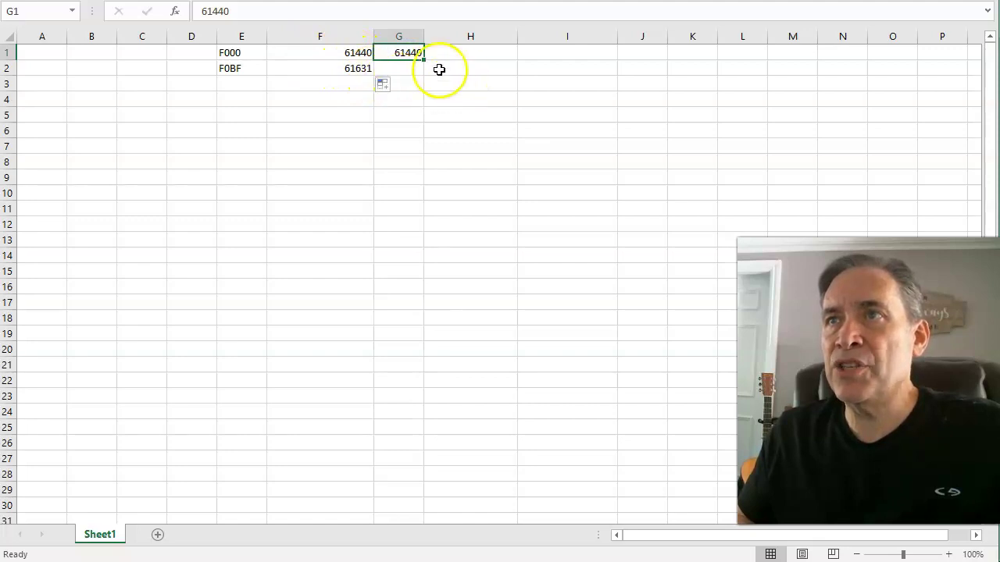
{"action": "left_click_drag", "start_coordinate": [424, 60], "coordinate": [400, 302]}
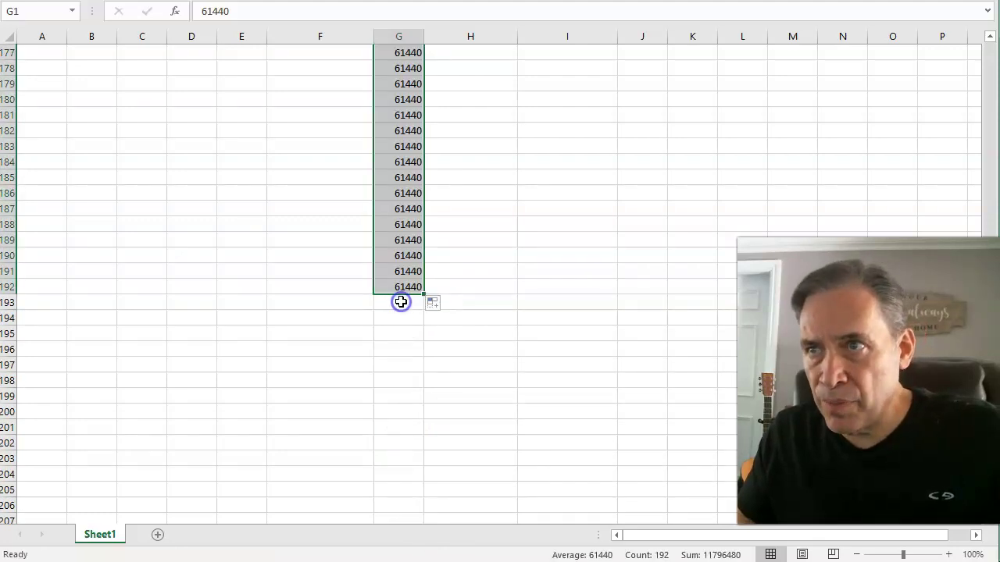
{"action": "left_click", "coordinate": [449, 304]}
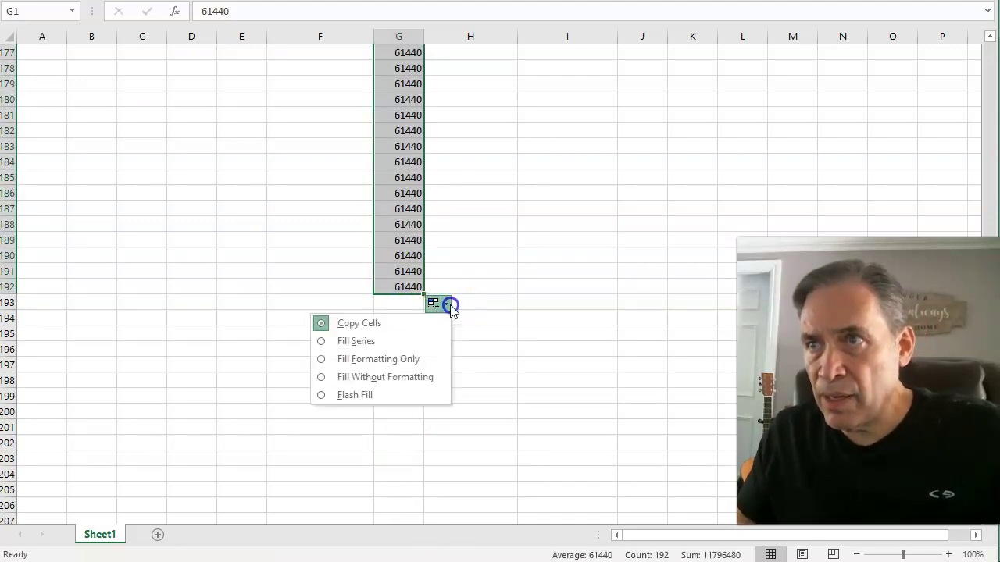
{"action": "left_click", "coordinate": [401, 339]}
{"action": "scroll", "coordinate": [484, 370], "scroll_direction": "down", "scroll_amount": 7}
{"action": "scroll", "coordinate": [484, 370], "scroll_direction": "down", "scroll_amount": 20}
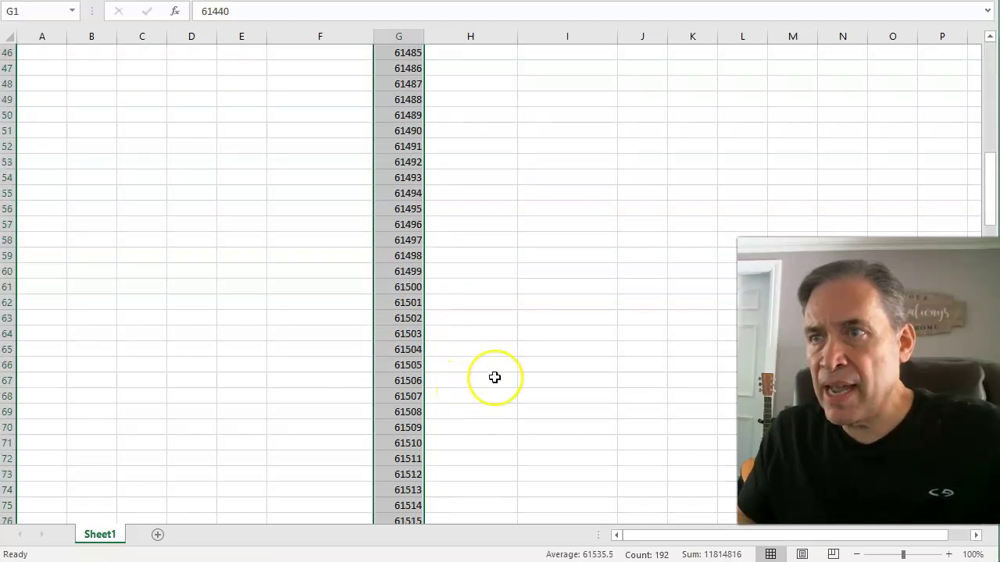
{"action": "scroll", "coordinate": [495, 377], "scroll_direction": "down", "scroll_amount": 8}
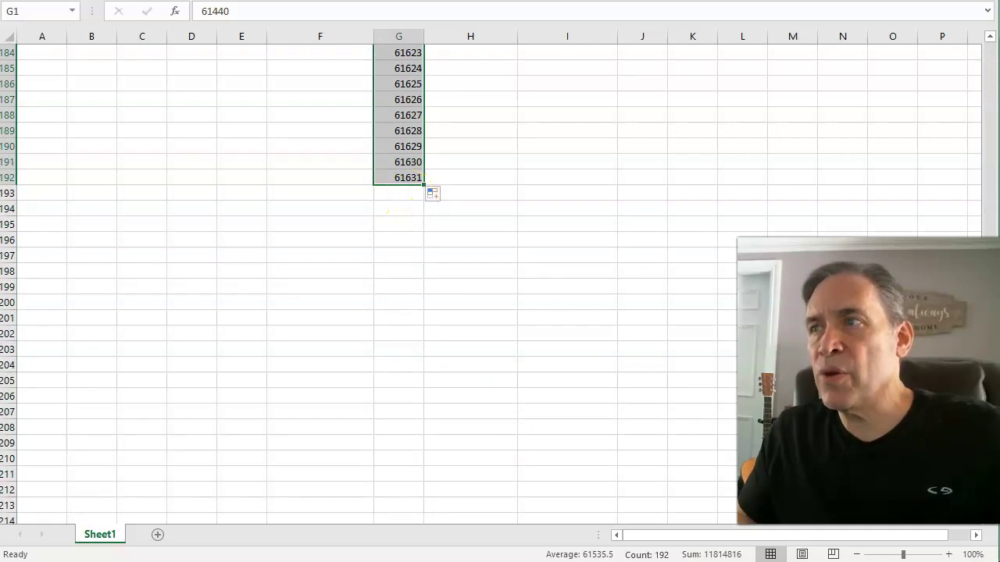
{"action": "left_click", "coordinate": [987, 55]}
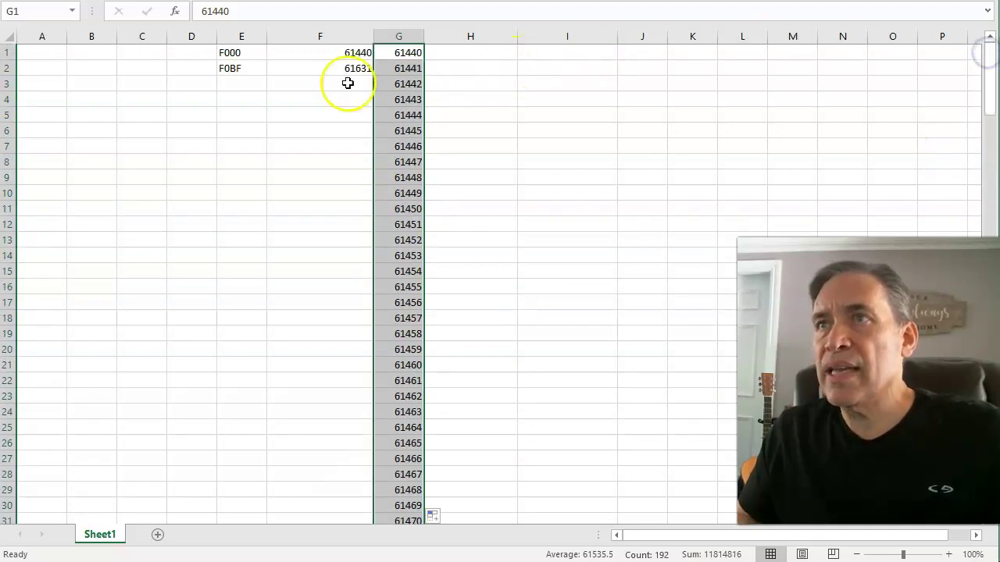
{"action": "left_click", "coordinate": [314, 70]}
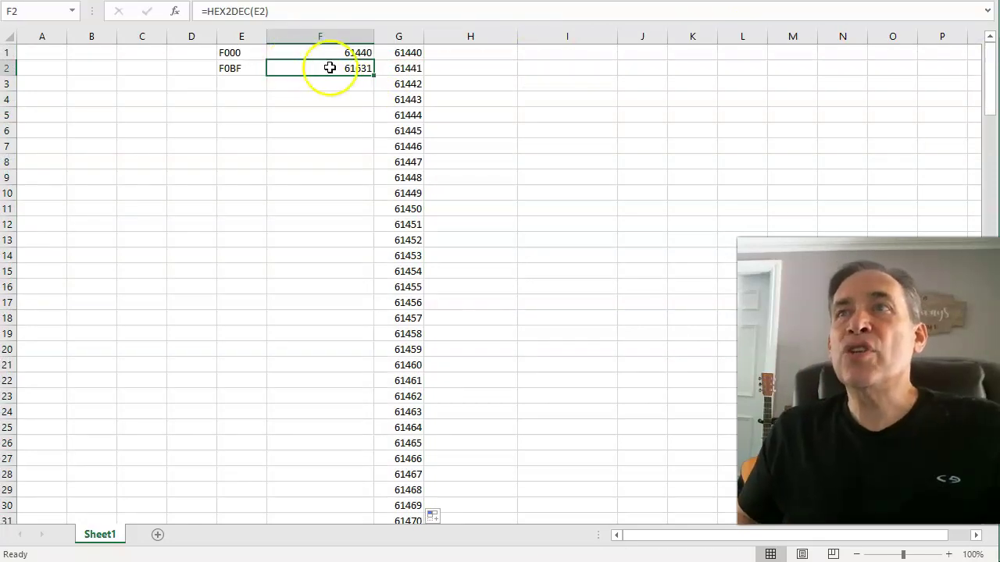
Enter the formula =DEC2HEX(G1) in cell H1 to convert the first decimal number back to hexadecimal.
{"action": "left_click", "coordinate": [436, 52]}
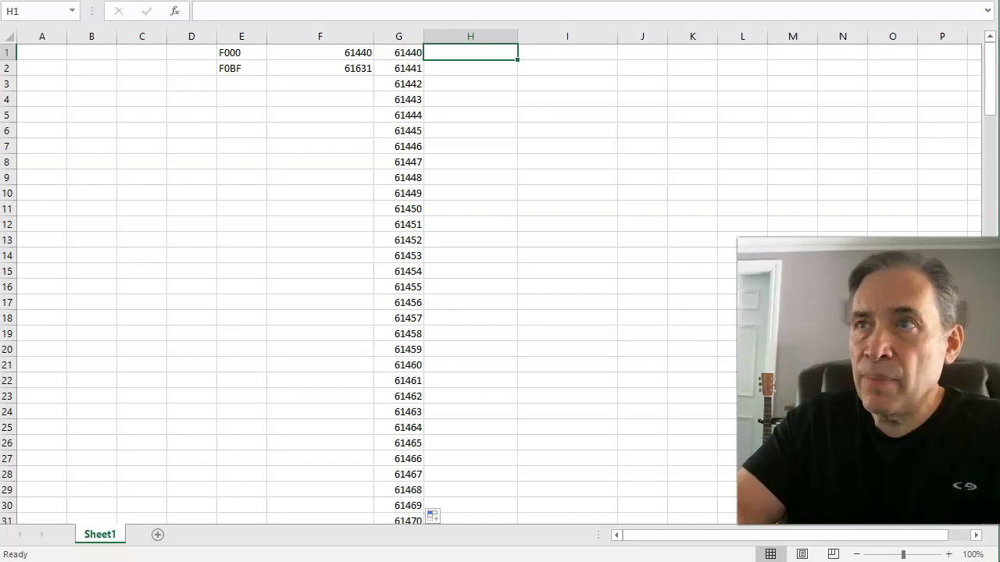
{"action": "type", "text": "="}
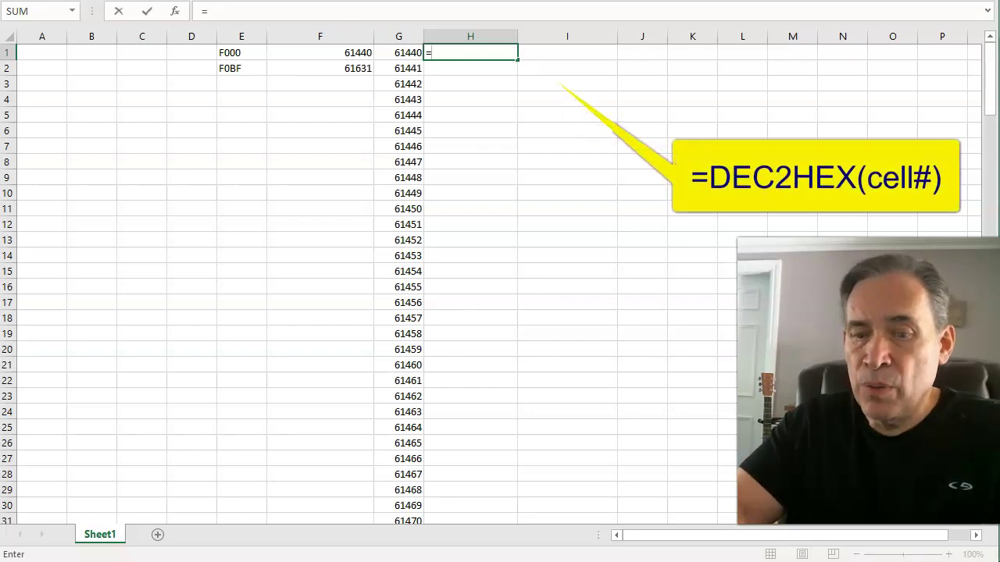
{"action": "type", "text": "DEC2HE"}
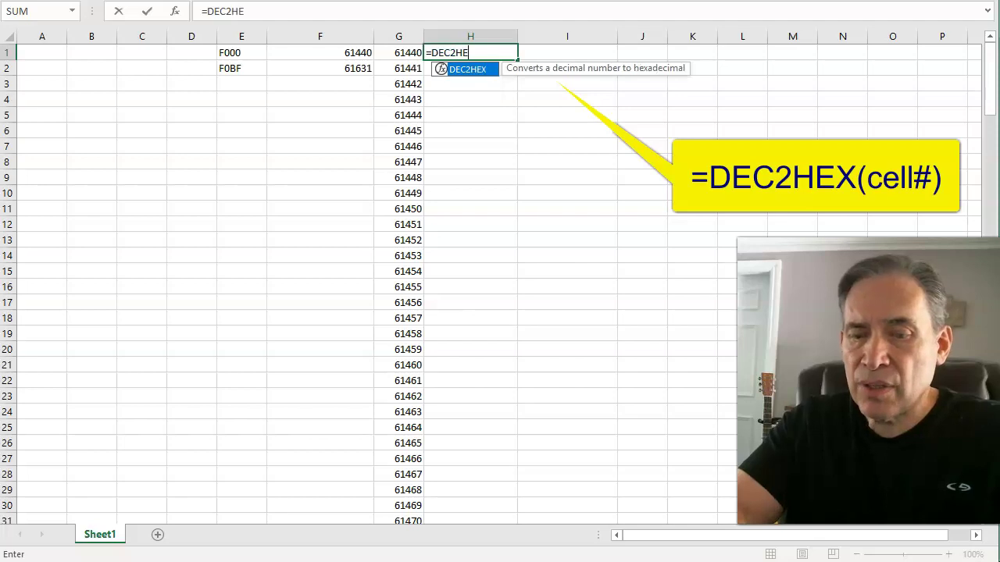
{"action": "type", "text": "X("}
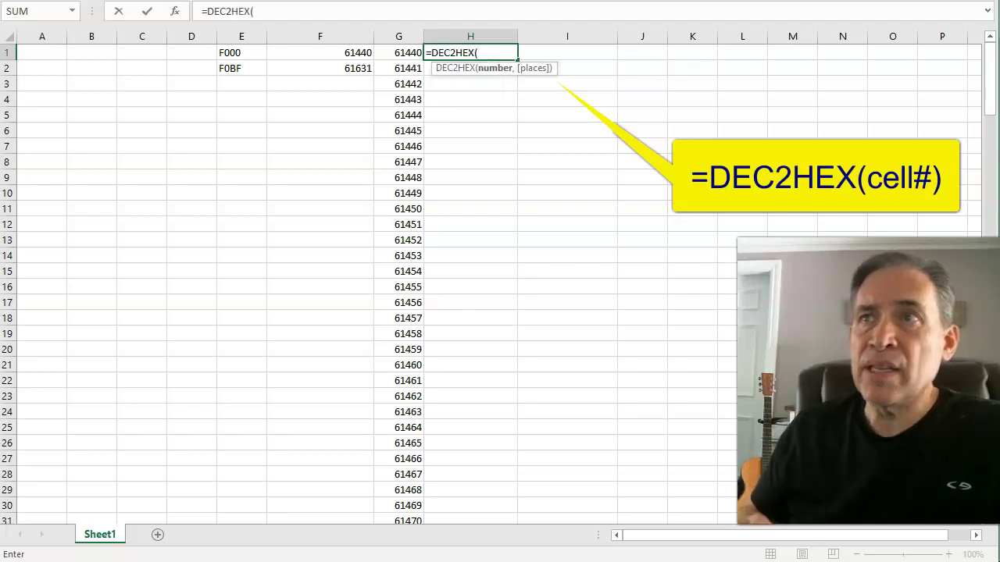
{"action": "left_click", "coordinate": [397, 54]}
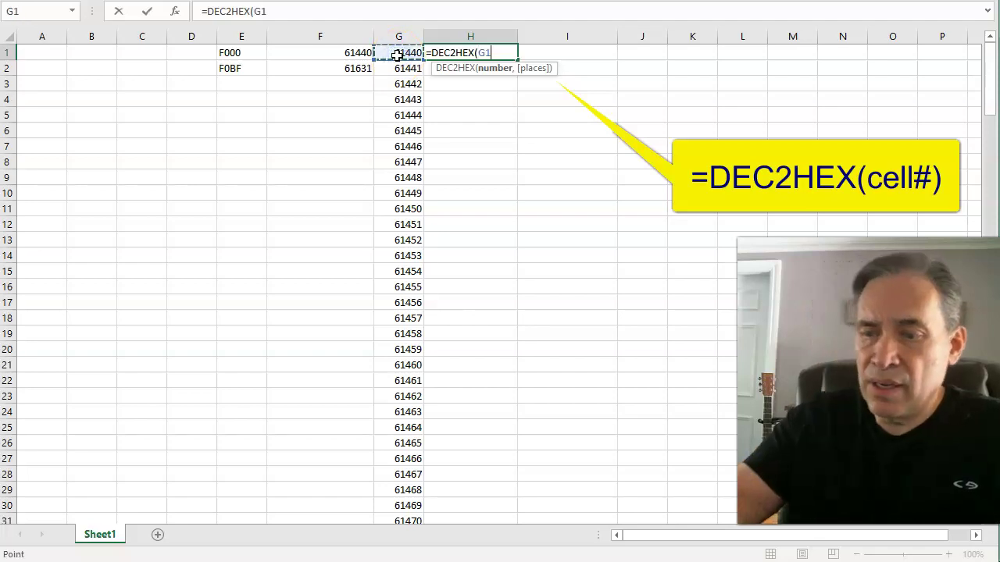
{"action": "type", "text": ")"}
{"action": "key", "text": "Return"}
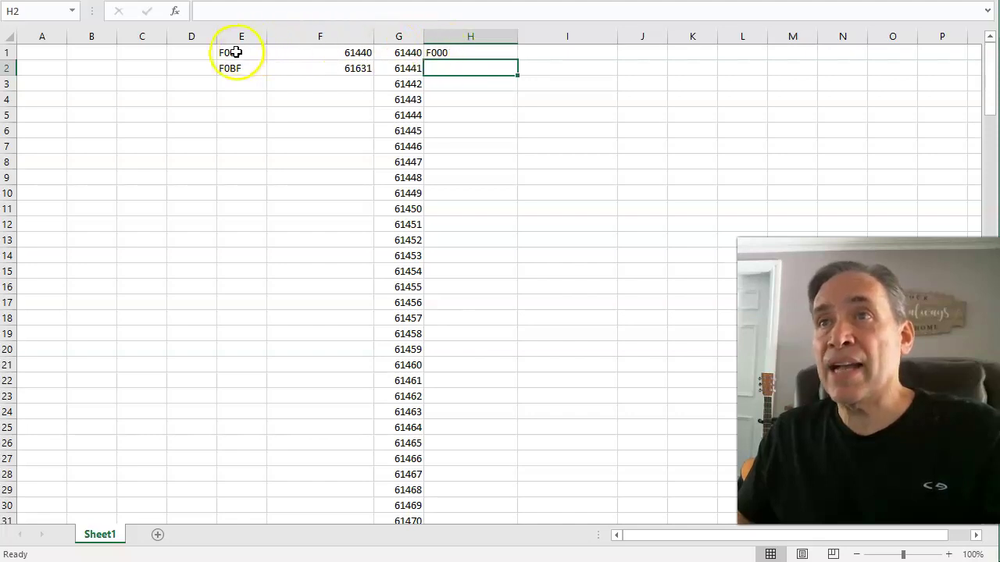
Auto-fill the DEC2HEX formula from H1 down to H192 and review the hexadecimal list.
{"action": "left_click", "coordinate": [494, 55]}
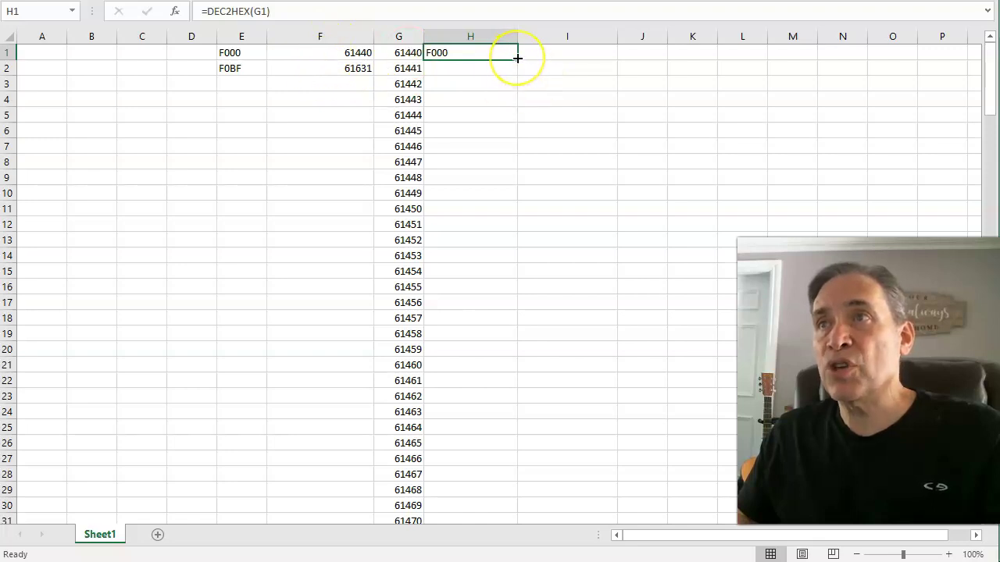
{"action": "mouse_move", "coordinate": [517, 58]}
{"action": "left_mouse_down"}
{"action": "mouse_move", "coordinate": [526, 276]}
{"action": "mouse_move", "coordinate": [560, 464]}
{"action": "mouse_move", "coordinate": [550, 561]}
{"action": "mouse_move", "coordinate": [507, 430]}
{"action": "mouse_move", "coordinate": [504, 493]}
{"action": "left_mouse_up"}
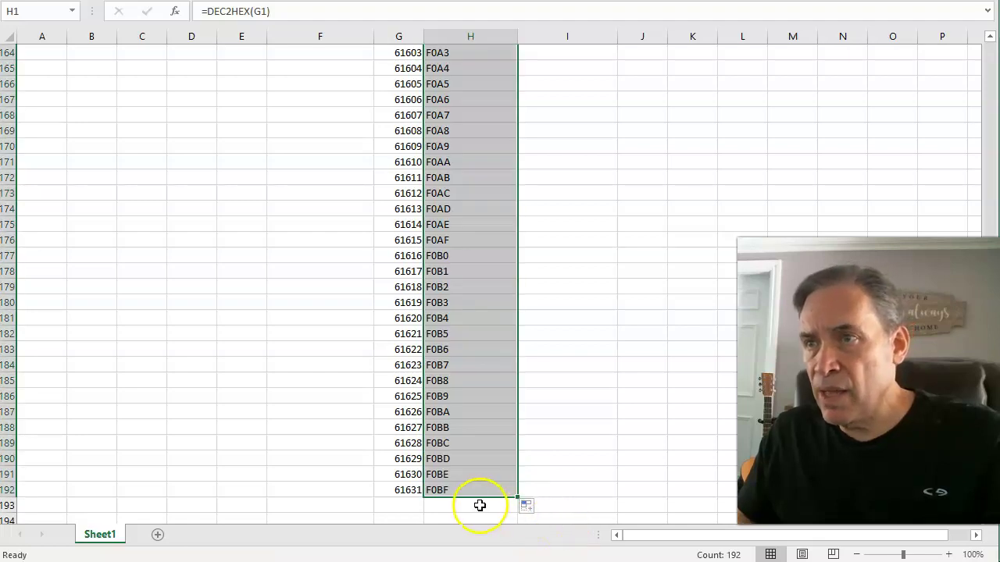
{"action": "left_click", "coordinate": [478, 459]}
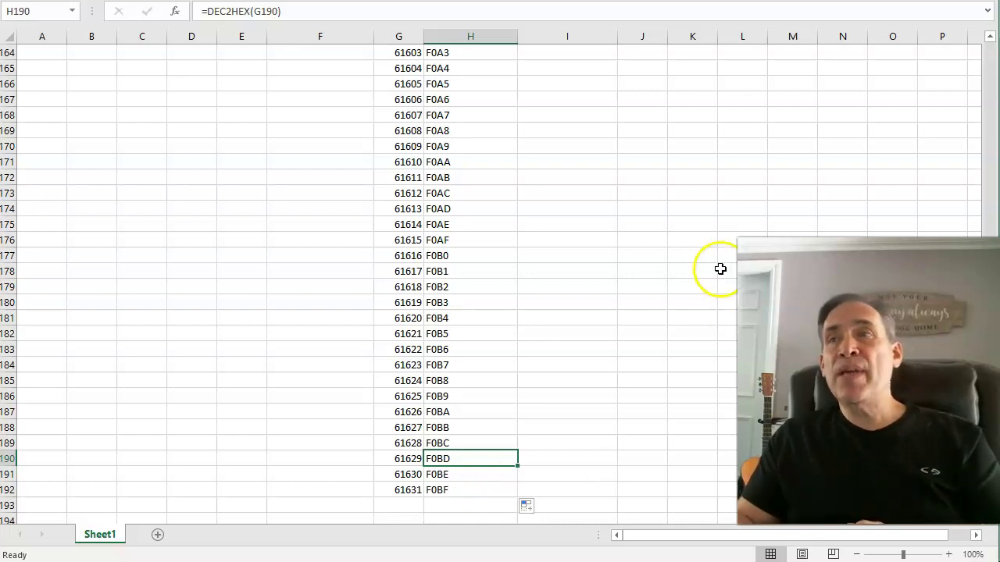
{"action": "scroll", "coordinate": [575, 257], "scroll_direction": "up", "scroll_amount": 20}
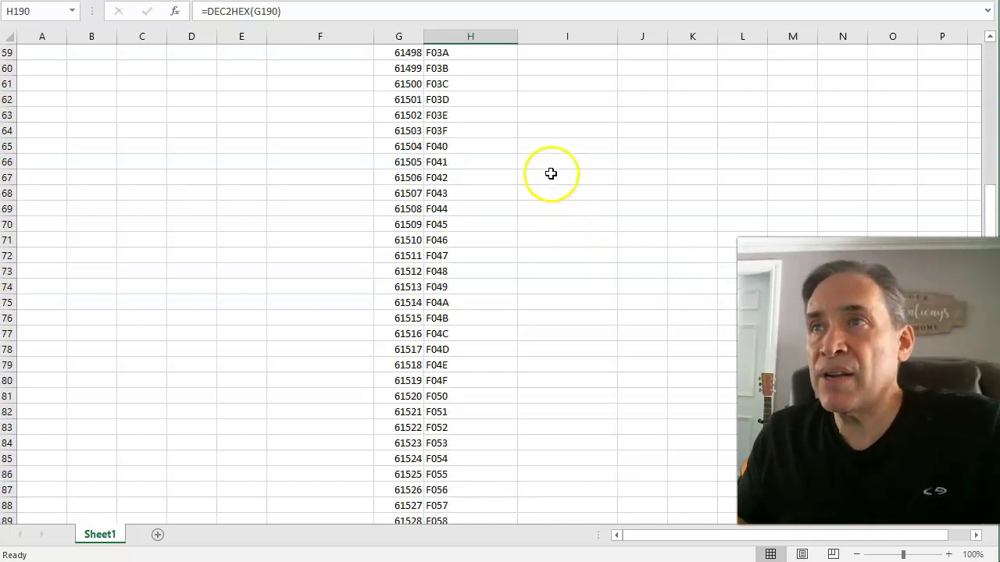
{"action": "scroll", "coordinate": [544, 167], "scroll_direction": "up", "scroll_amount": 10}
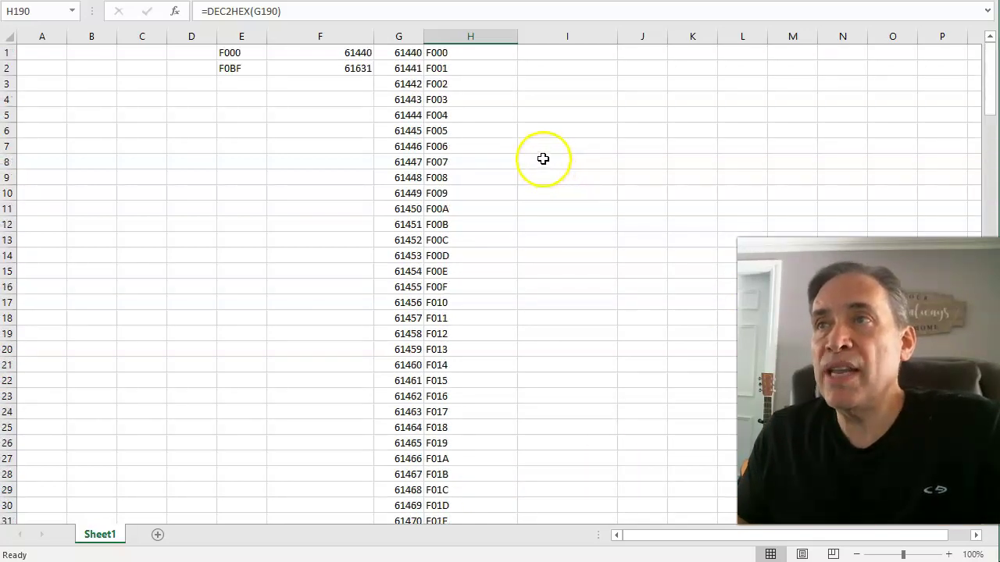
Enter the formula =DEC2BIN(G1) in cell I1 to convert the first decimal number to binary, and widen column I.
{"action": "left_click", "coordinate": [557, 53]}
{"action": "type", "text": "="}
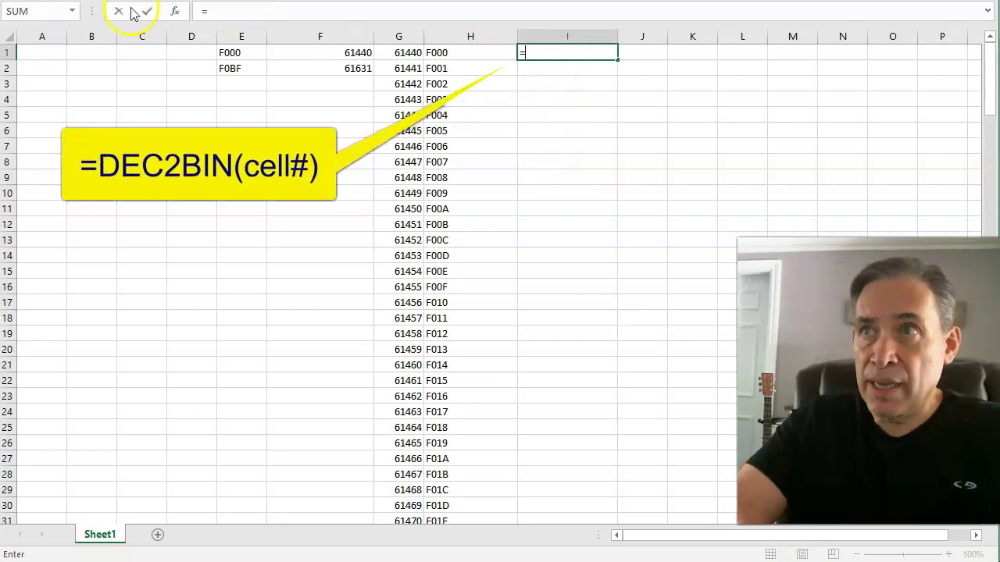
{"action": "type", "text": "DE"}
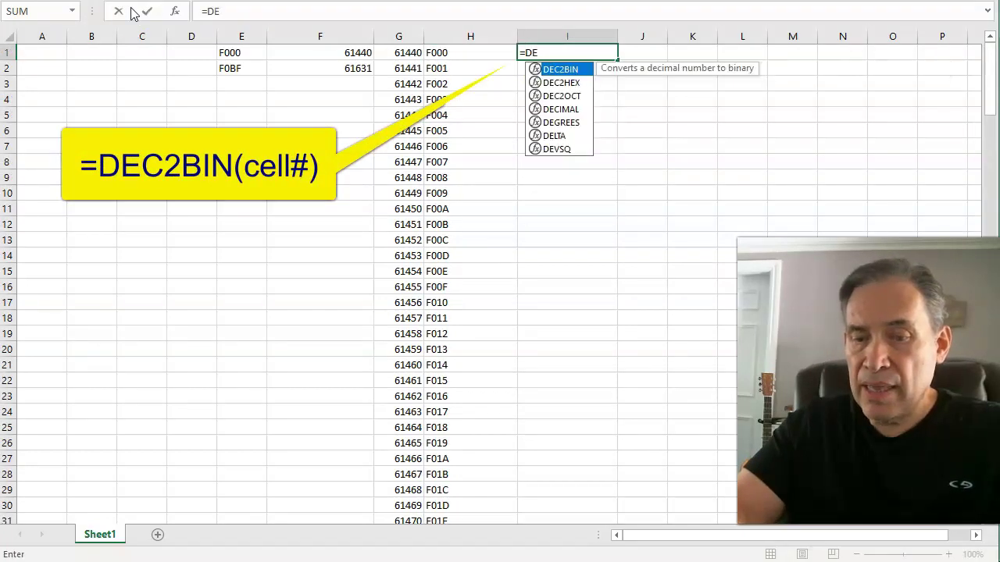
{"action": "type", "text": "C2B"}
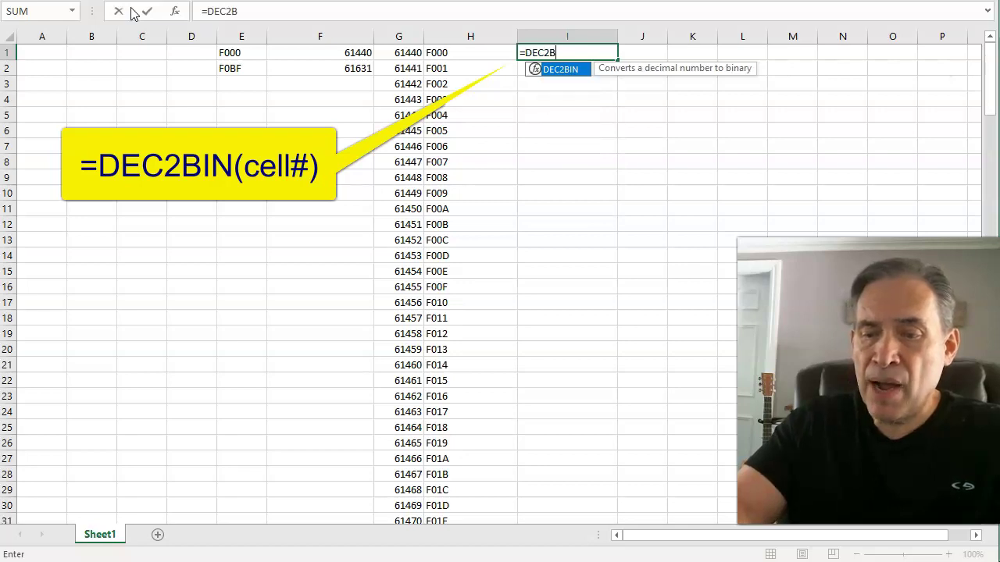
{"action": "type", "text": "IN"}
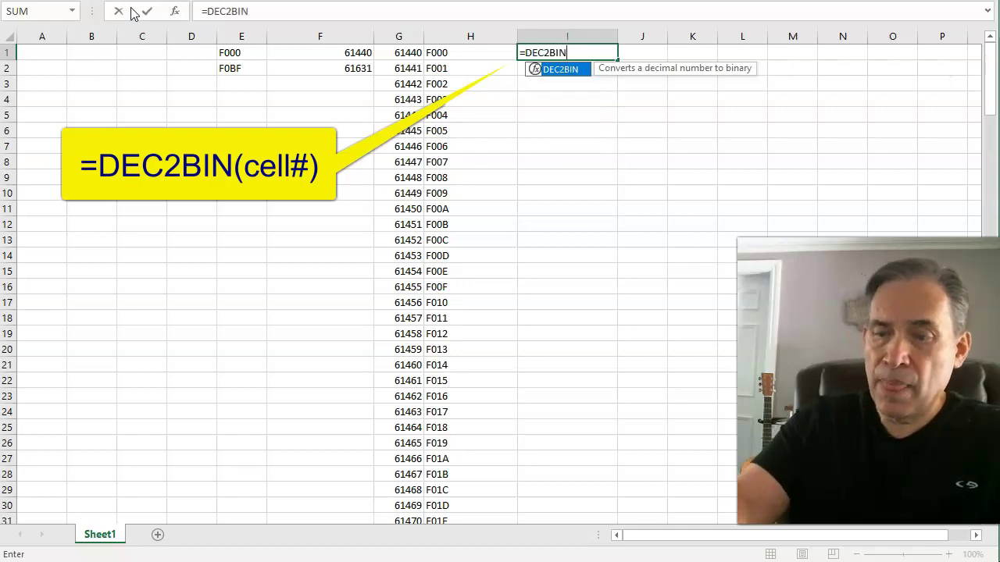
{"action": "type", "text": "("}
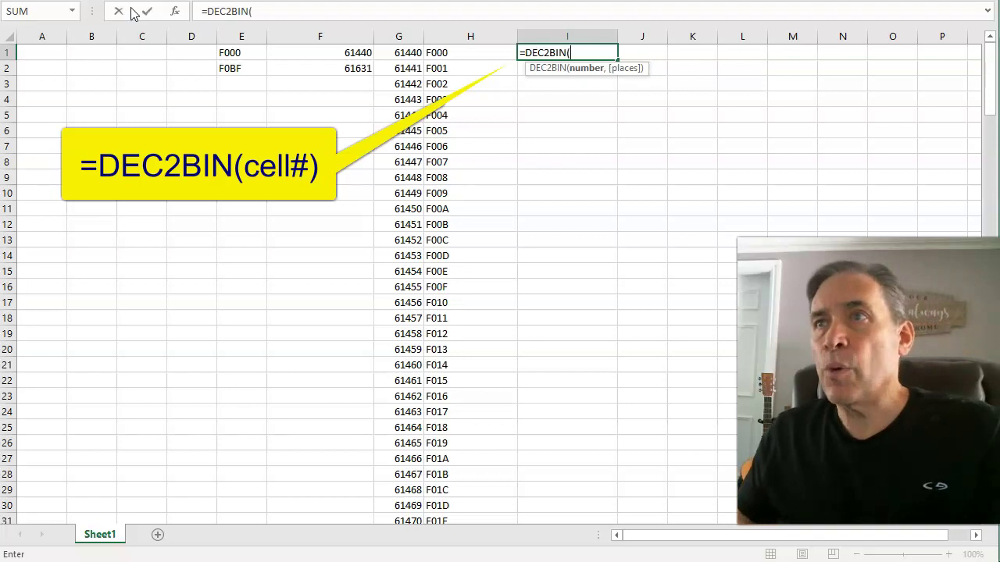
{"action": "left_click", "coordinate": [394, 56]}
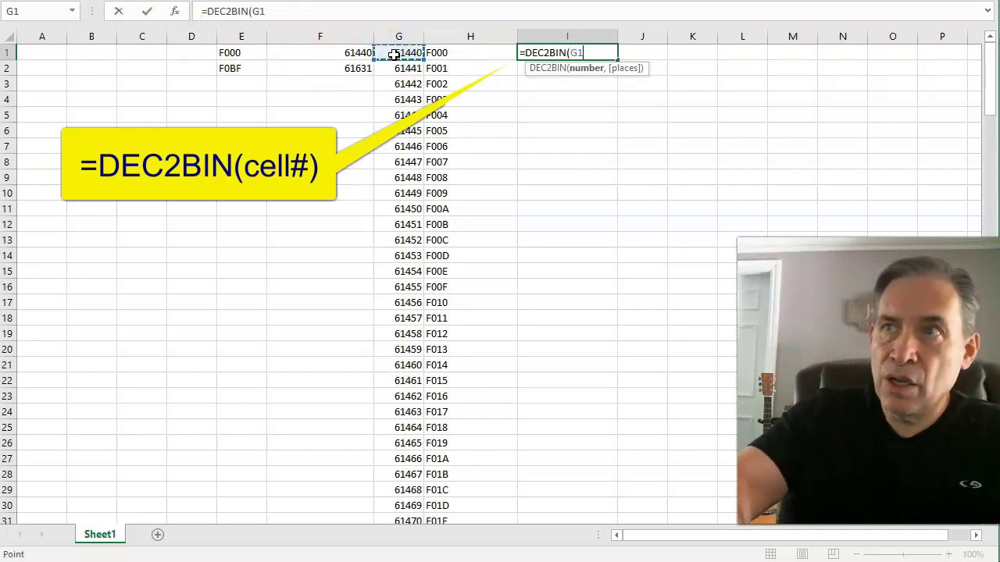
{"action": "type", "text": ")"}
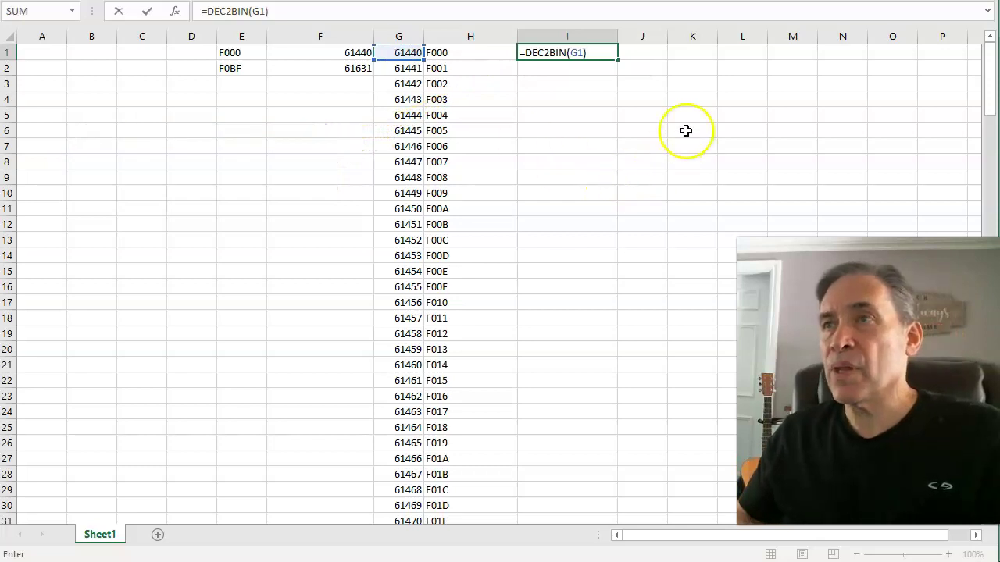
{"action": "key", "text": "Return"}
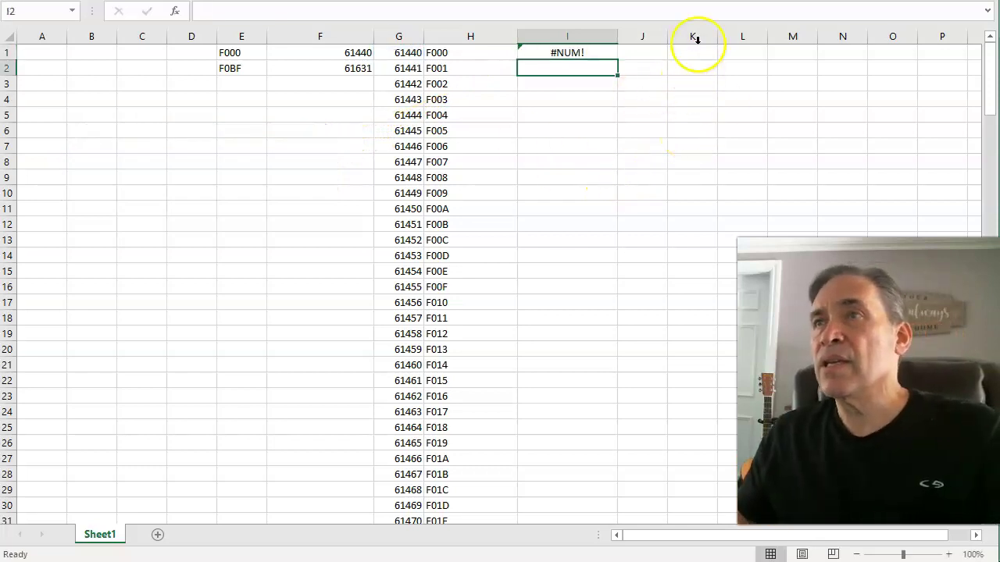
{"action": "left_click_drag", "start_coordinate": [618, 35], "coordinate": [679, 35]}
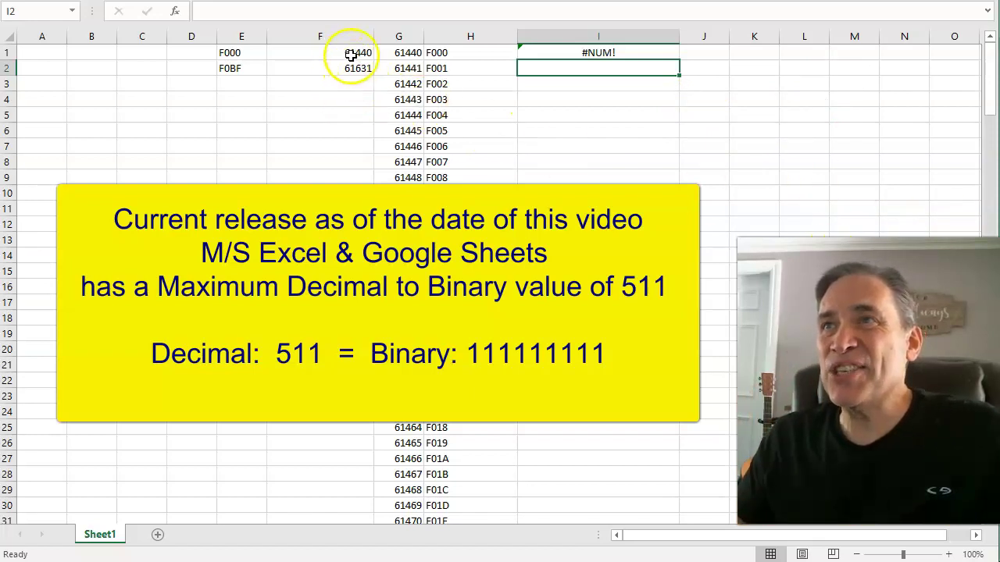
Enter 1 in cell J1 and auto-fill it down to J27 as a series of consecutive numbers.
{"action": "left_click", "coordinate": [404, 52]}
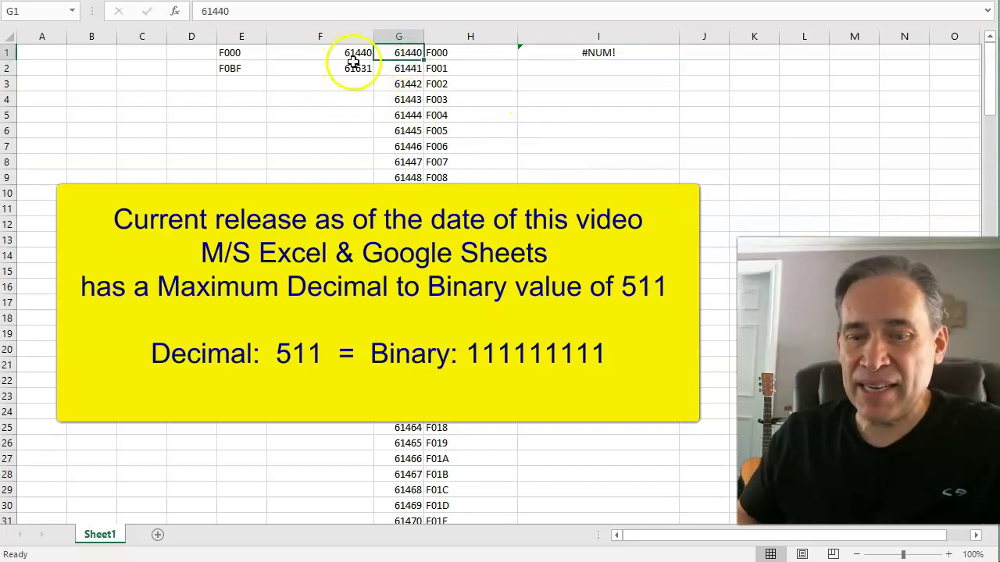
{"action": "left_click", "coordinate": [705, 53]}
{"action": "type", "text": "1"}
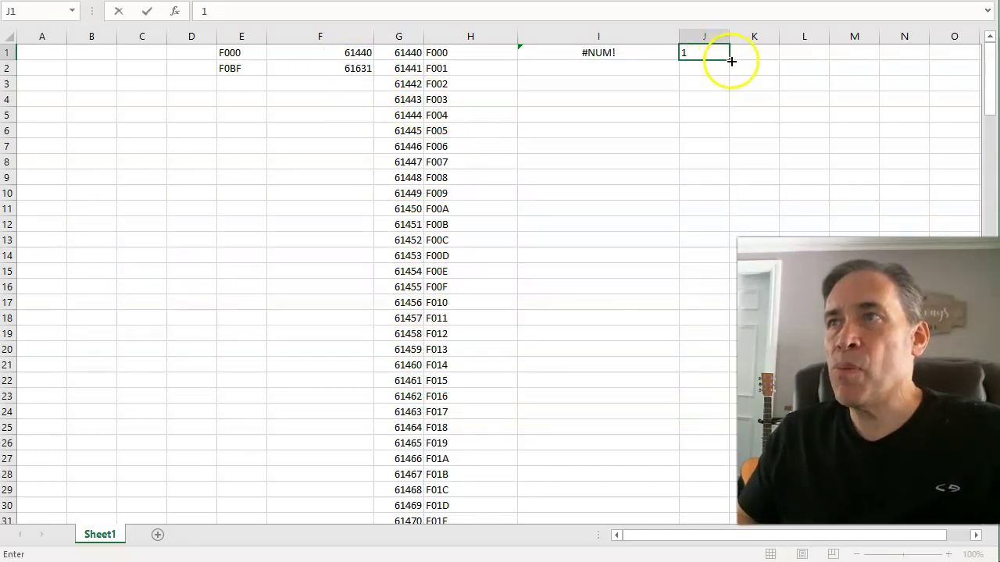
{"action": "left_click_drag", "start_coordinate": [728, 58], "coordinate": [733, 189]}
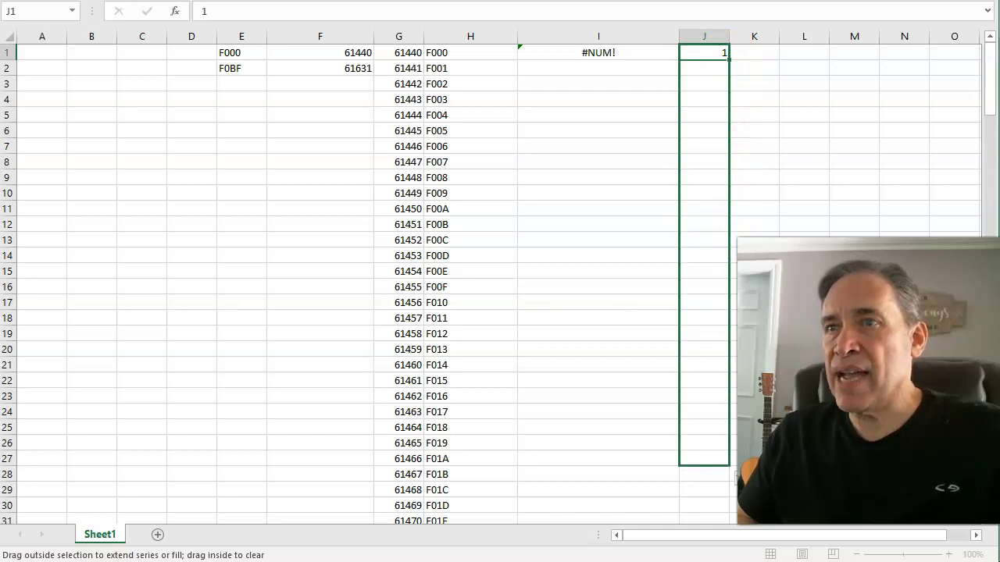
{"action": "left_click_drag", "start_coordinate": [732, 468], "coordinate": [732, 468]}
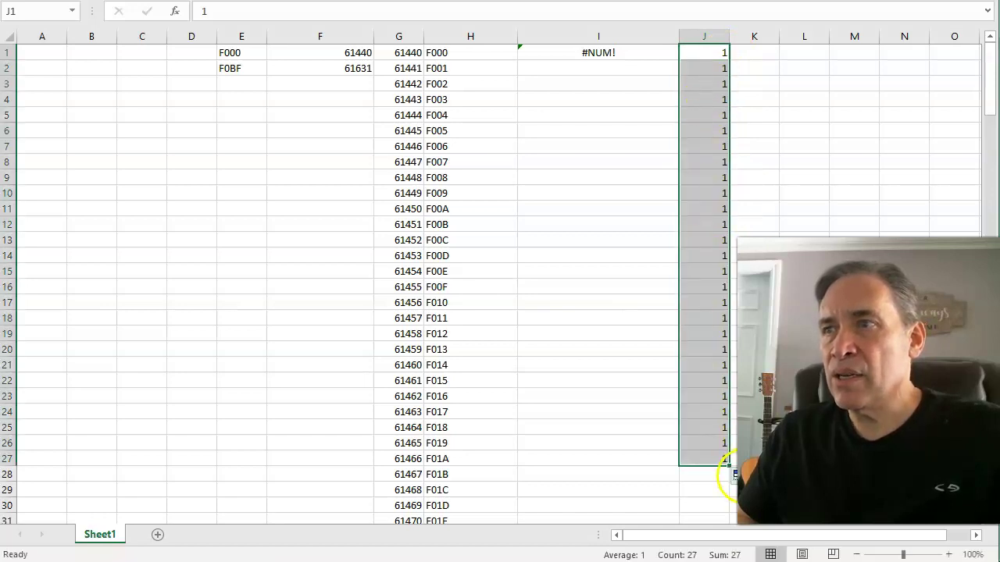
{"action": "left_click", "coordinate": [734, 474]}
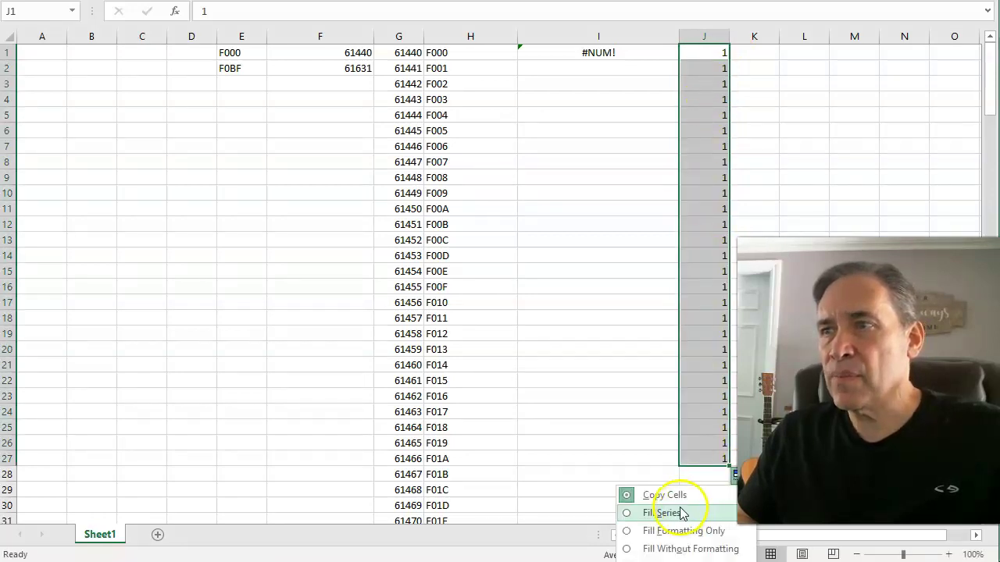
{"action": "left_click", "coordinate": [676, 513]}
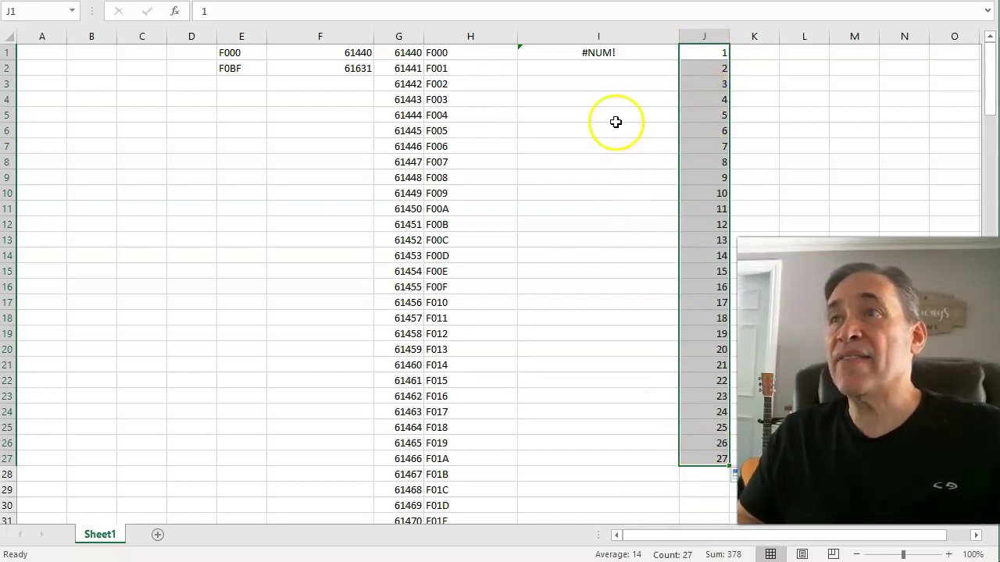
Change the formula in cell I1 to =DEC2BIN(J1) so it converts the first number in column J.
{"action": "left_click", "coordinate": [629, 55]}
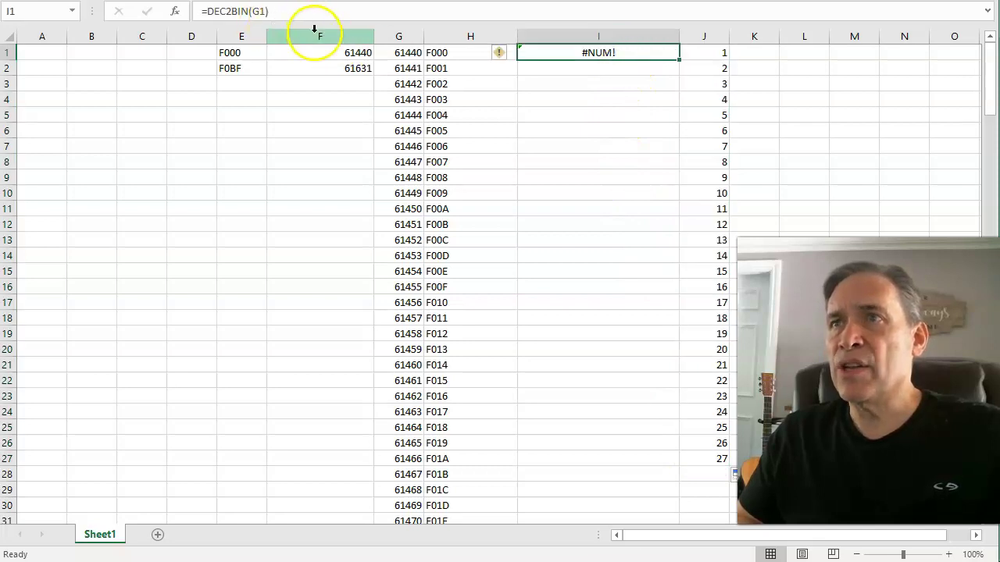
{"action": "left_click", "coordinate": [260, 12]}
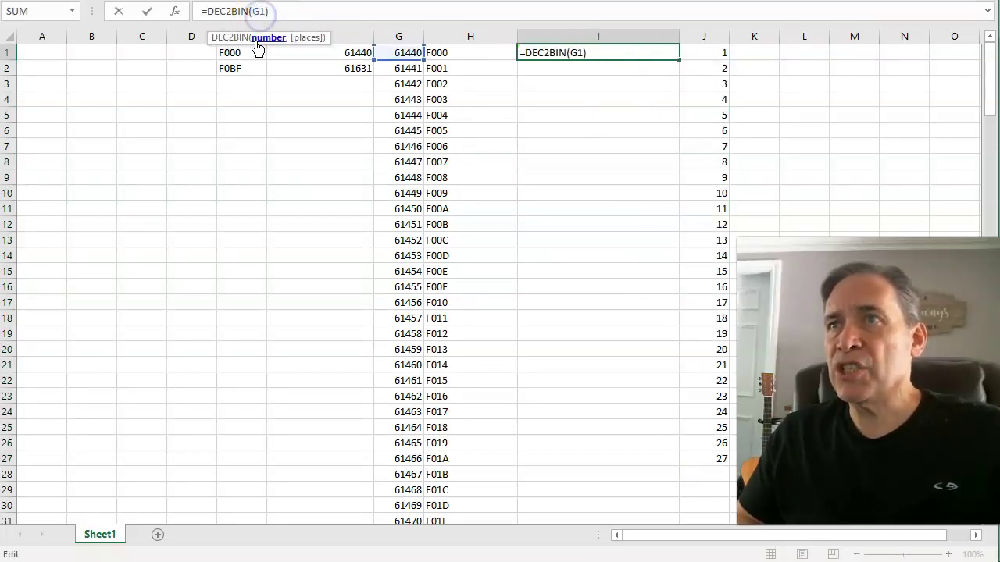
{"action": "key", "text": "BackSpace"}
{"action": "type", "text": "J"}
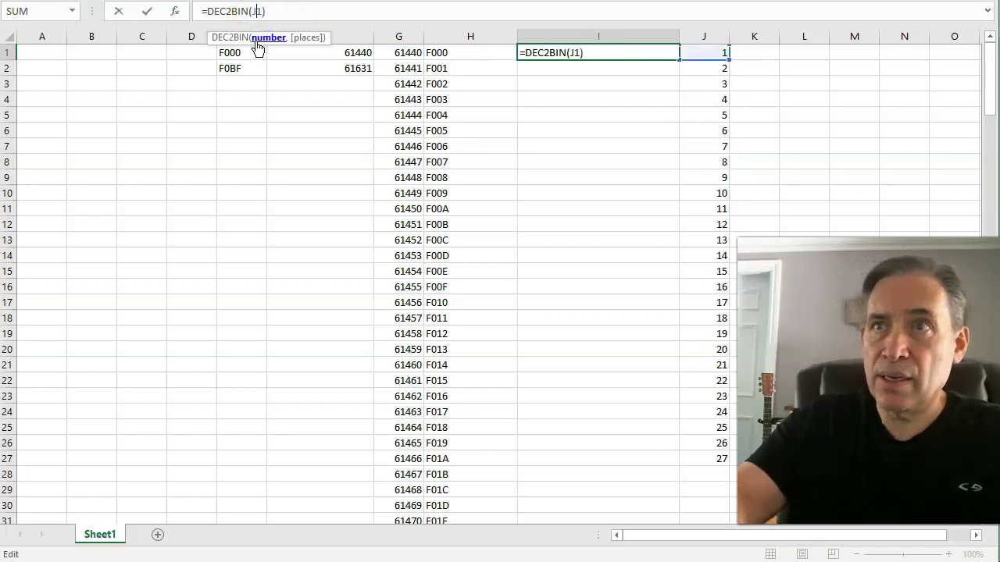
{"action": "key", "text": "Return"}
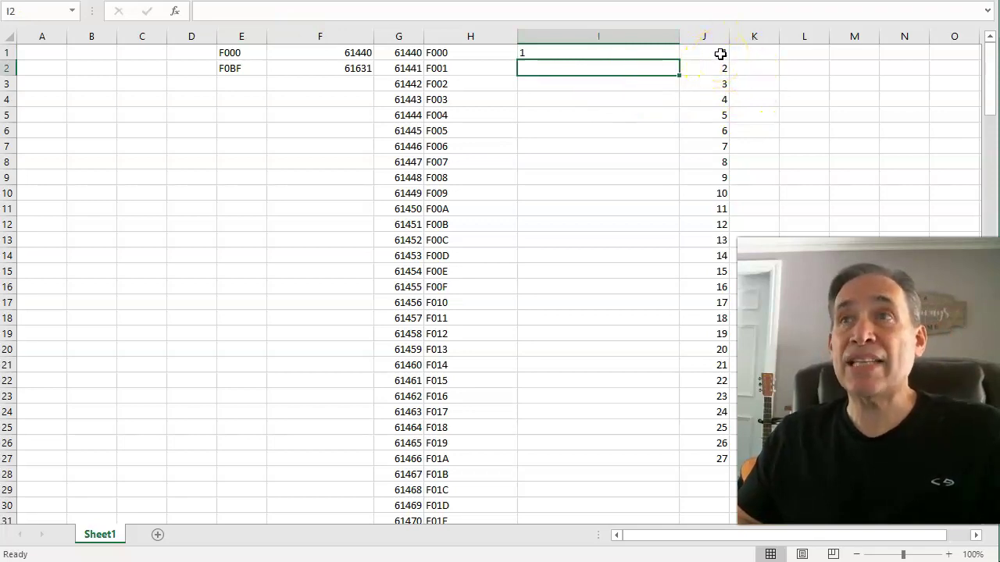
Auto-fill the DEC2BIN formula from I1 down to I27 and check the last binary cell.
{"action": "left_click", "coordinate": [657, 51]}
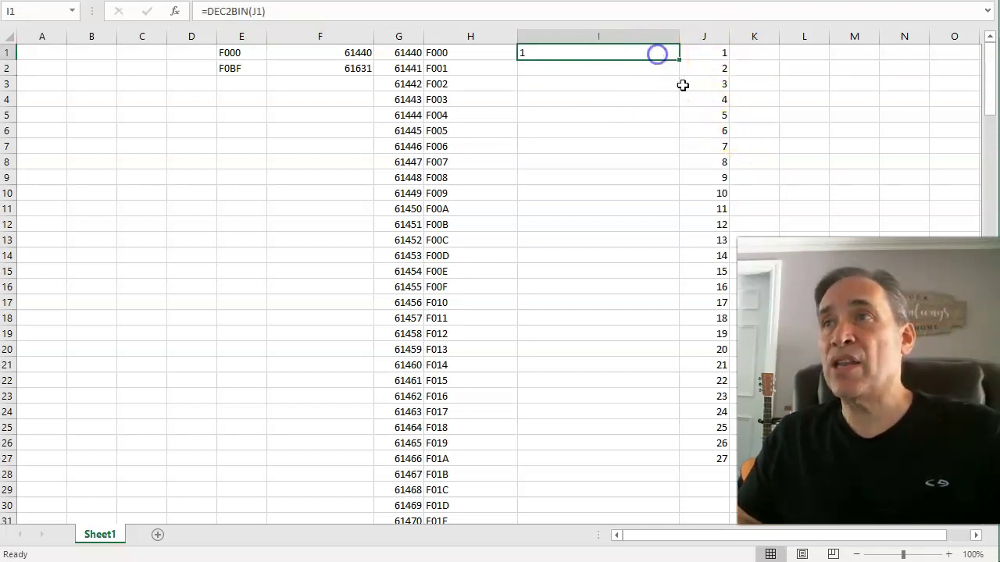
{"action": "left_click_drag", "start_coordinate": [678, 58], "coordinate": [699, 463]}
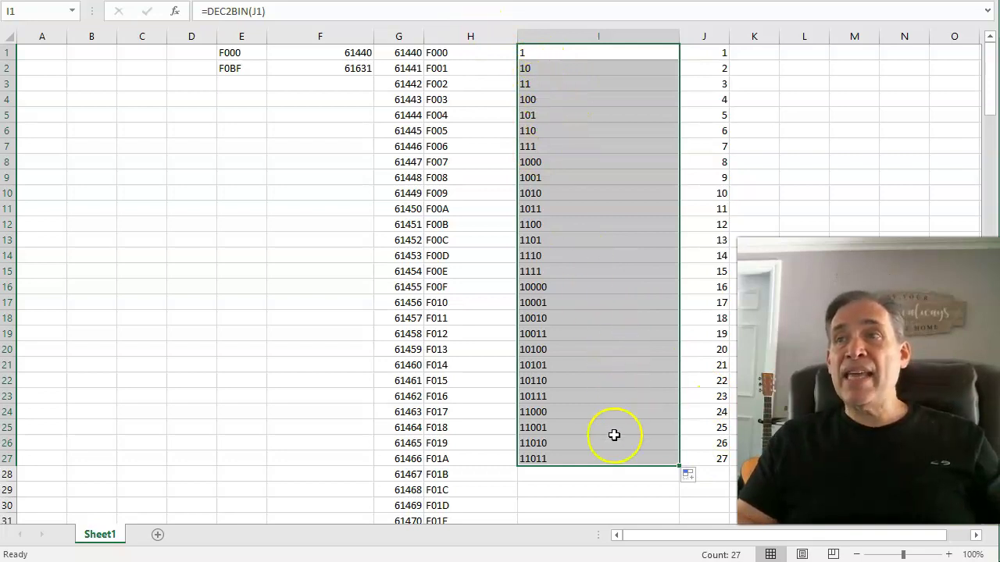
{"action": "left_click", "coordinate": [554, 461]}
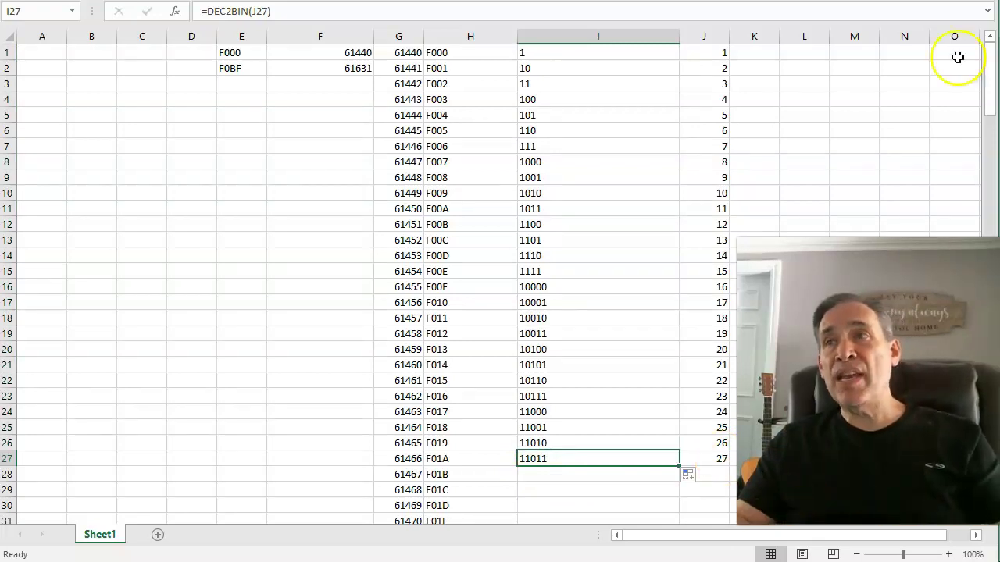
Widen column K and enter the formula =BIN2DEC(I1) in cell K1 to convert the first binary number back to decimal.
{"action": "left_click_drag", "start_coordinate": [778, 37], "coordinate": [820, 31]}
{"action": "left_click", "coordinate": [764, 52]}
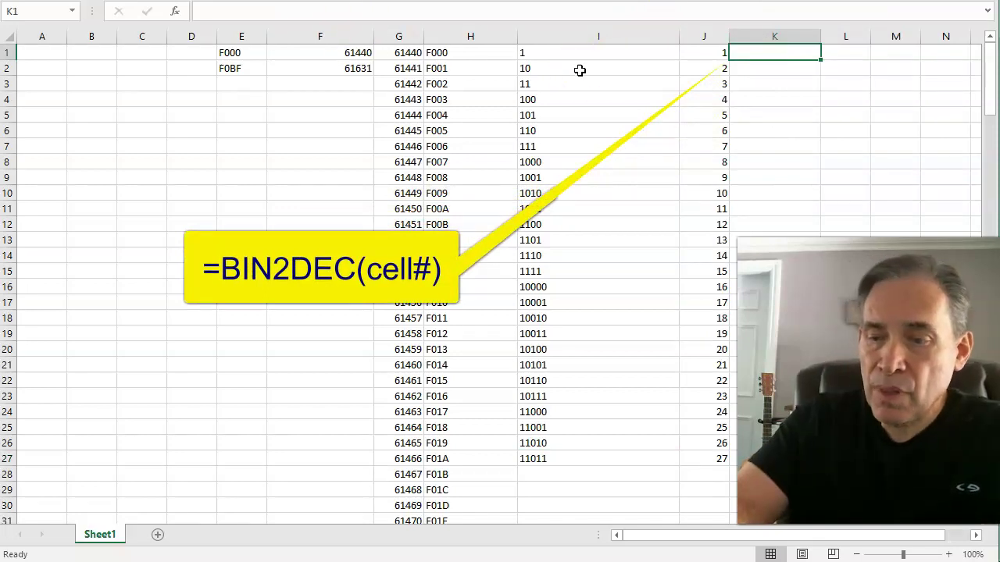
{"action": "type", "text": "=B"}
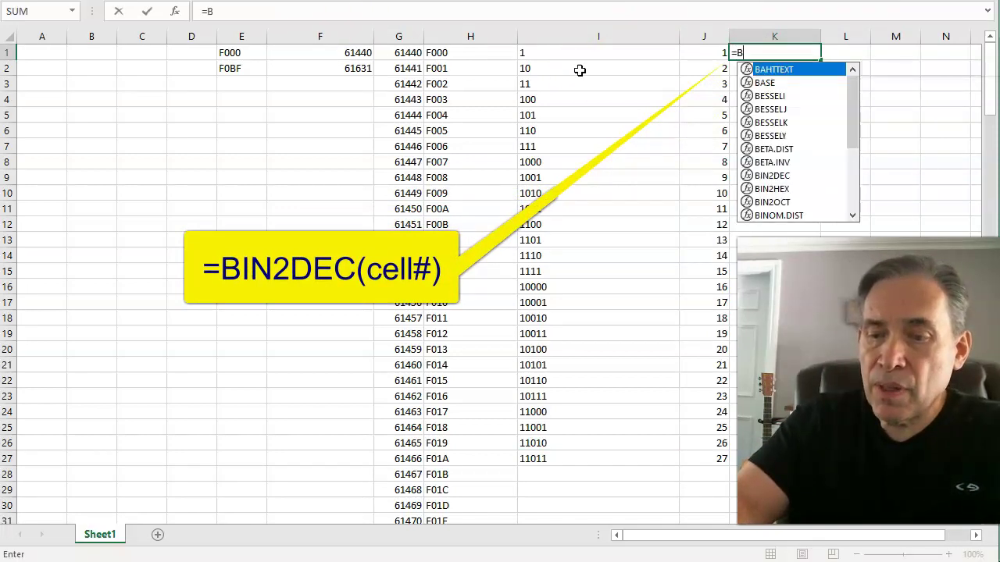
{"action": "type", "text": "IN2DEC"}
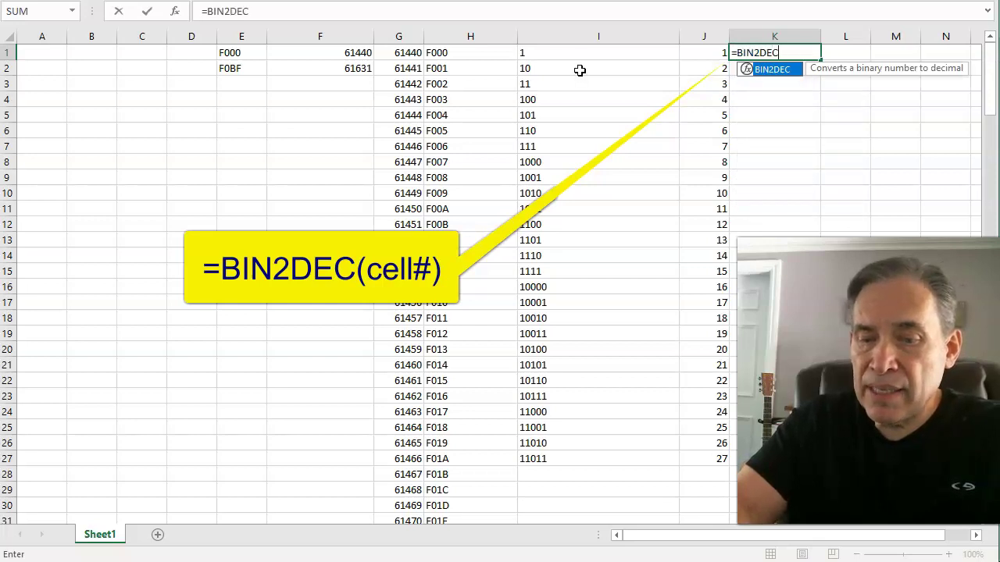
{"action": "type", "text": "("}
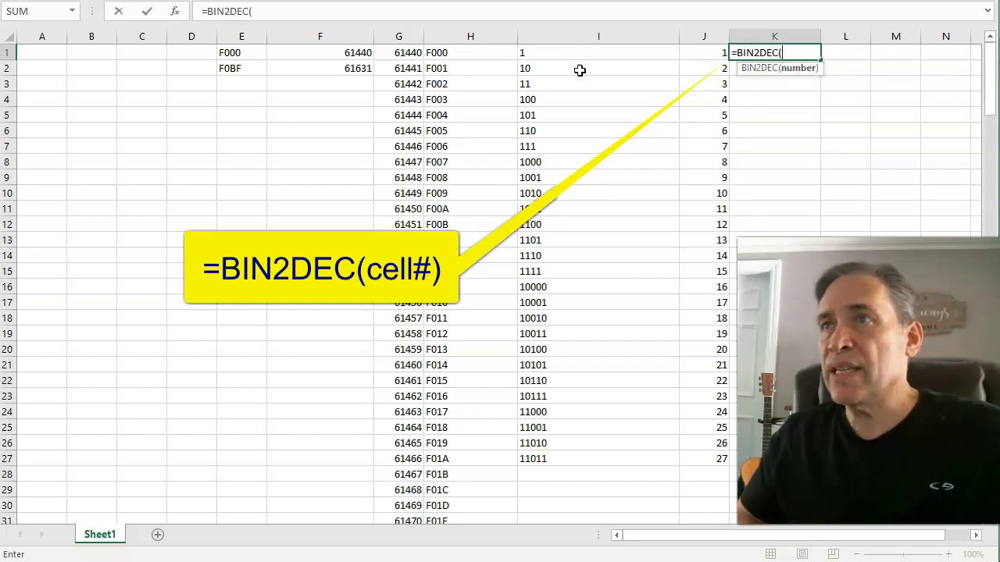
{"action": "left_click", "coordinate": [601, 53]}
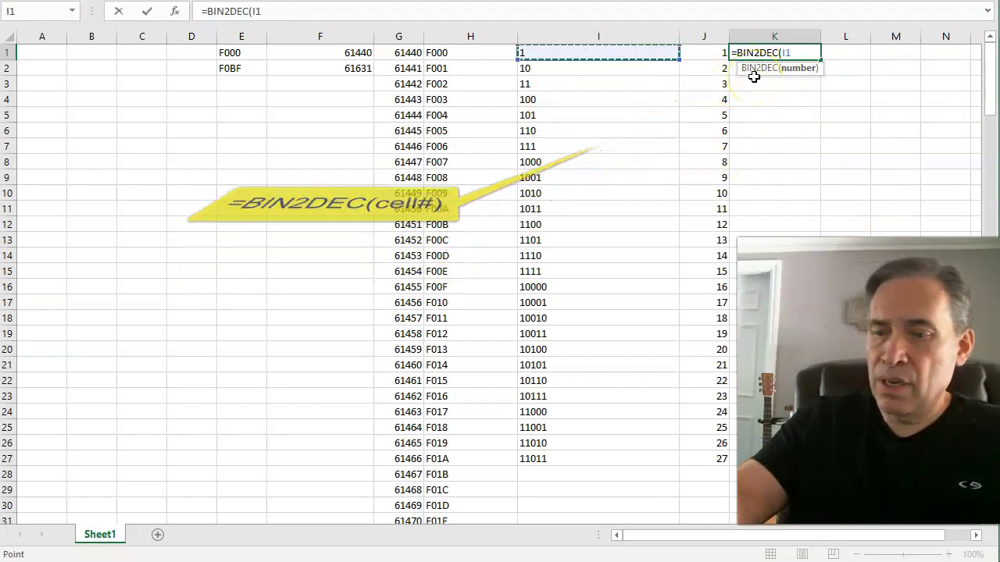
{"action": "type", "text": ")"}
{"action": "key", "text": "Return"}
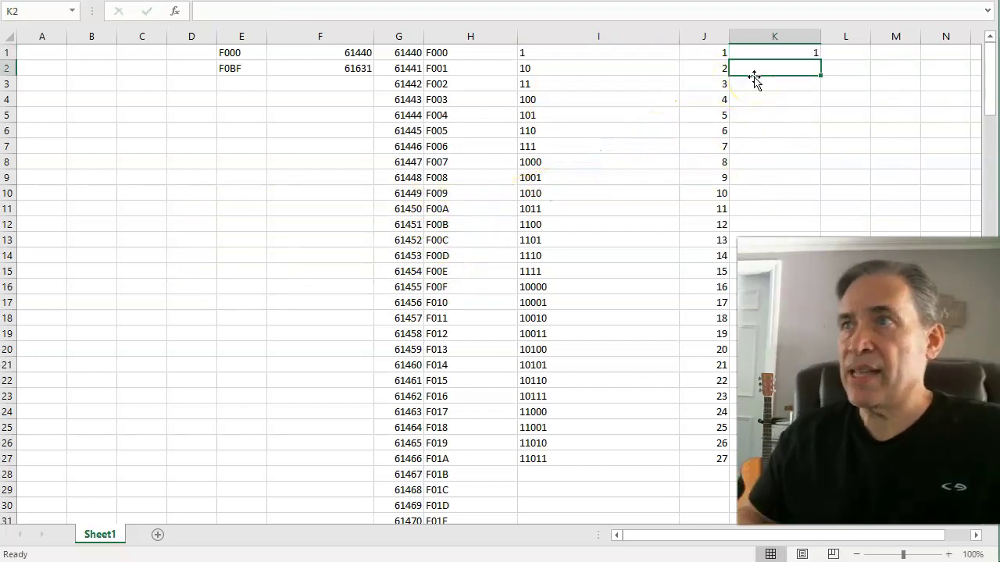
Auto-fill the BIN2DEC formula from K1 down to K27 and compare its cells with the numbers in column J.
{"action": "left_click", "coordinate": [777, 53]}
{"action": "left_click_drag", "start_coordinate": [819, 61], "coordinate": [773, 367]}
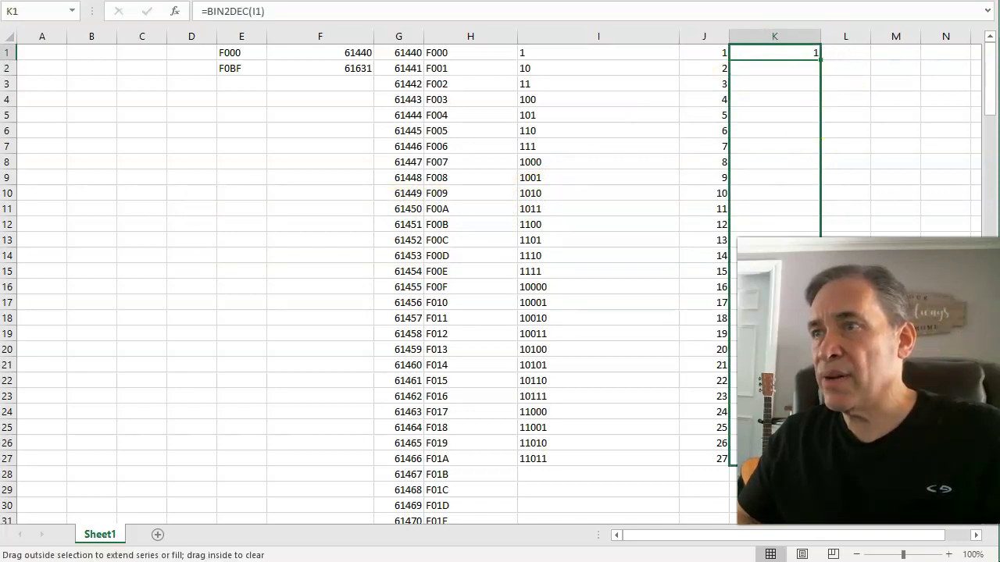
{"action": "left_click_drag", "start_coordinate": [773, 461], "coordinate": [773, 461]}
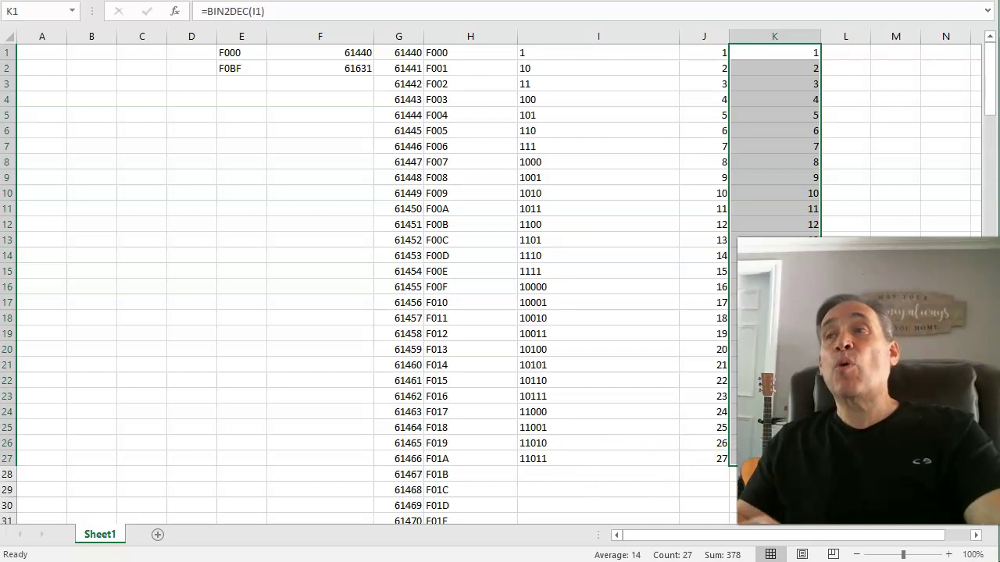
{"action": "left_click", "coordinate": [780, 69]}
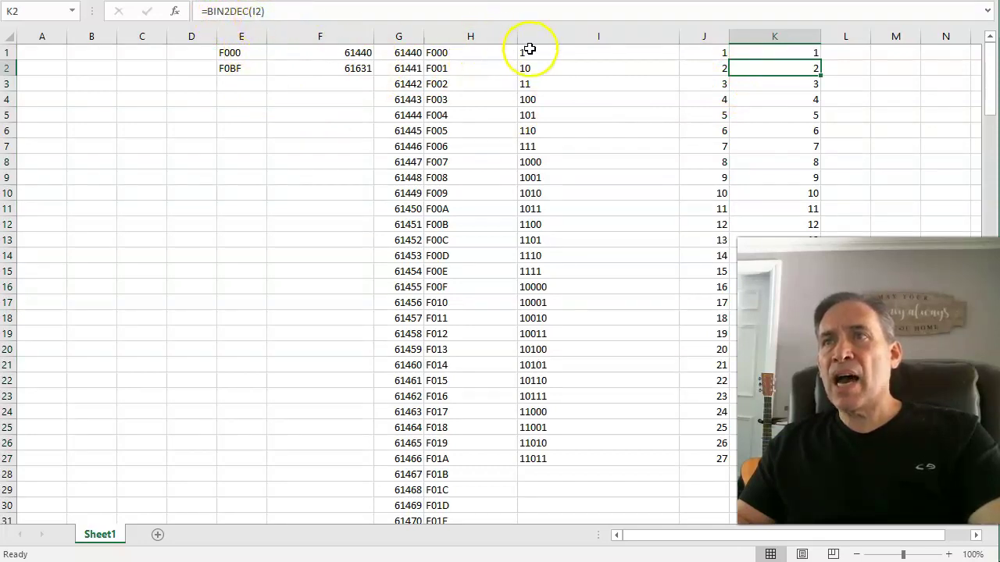
{"action": "left_click", "coordinate": [774, 318]}
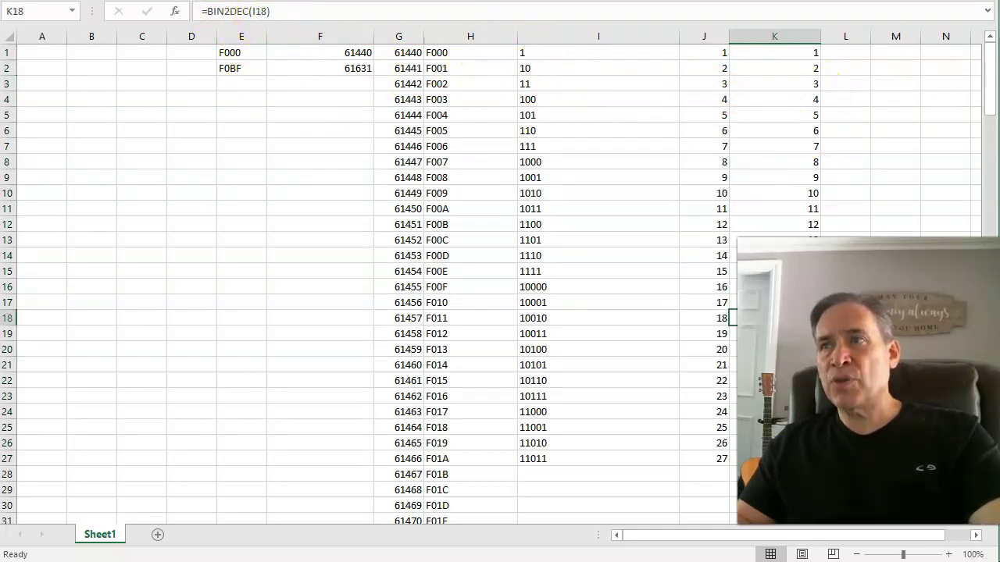
{"action": "left_click", "coordinate": [701, 55]}
{"action": "left_click", "coordinate": [706, 84]}
{"action": "left_click", "coordinate": [707, 115]}
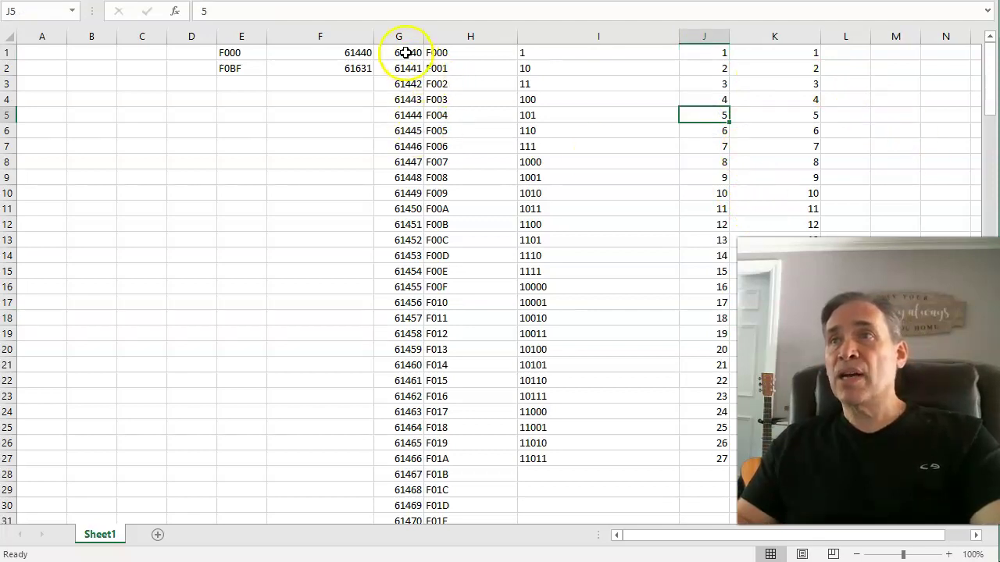
Copy cells G1:H1, switch to Google Sheets, paste them at G3 and check the pasted decimal cell.
{"action": "left_click_drag", "start_coordinate": [405, 53], "coordinate": [462, 53]}
{"action": "key", "text": "ctrl+c"}
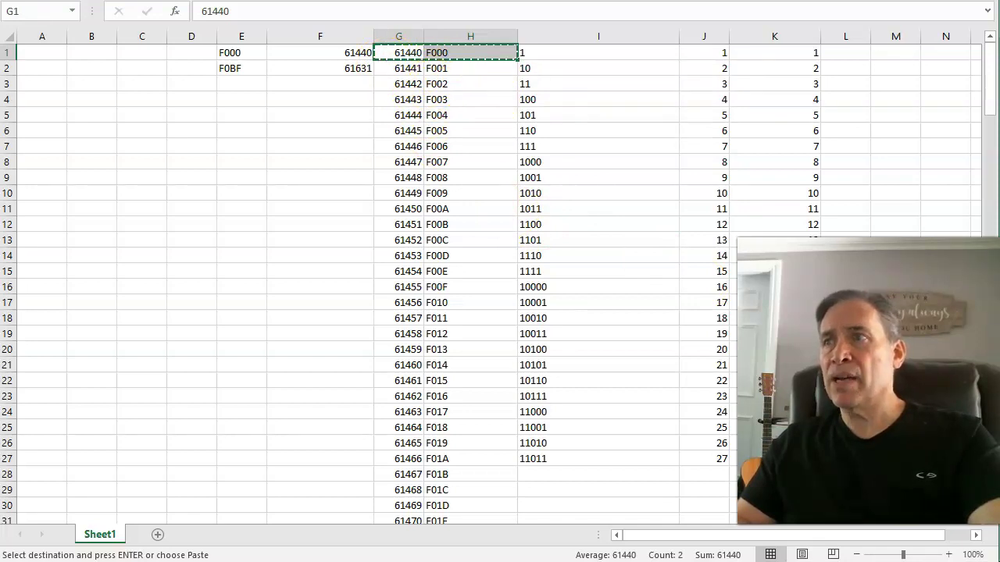
{"action": "key", "text": "alt+Tab"}
{"action": "left_click", "coordinate": [598, 151]}
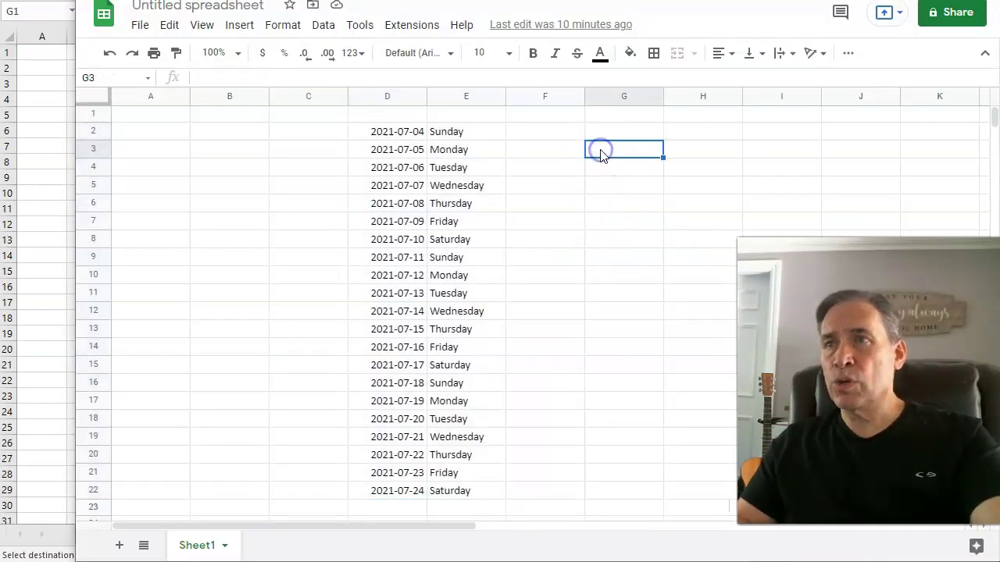
{"action": "key", "text": "ctrl+v"}
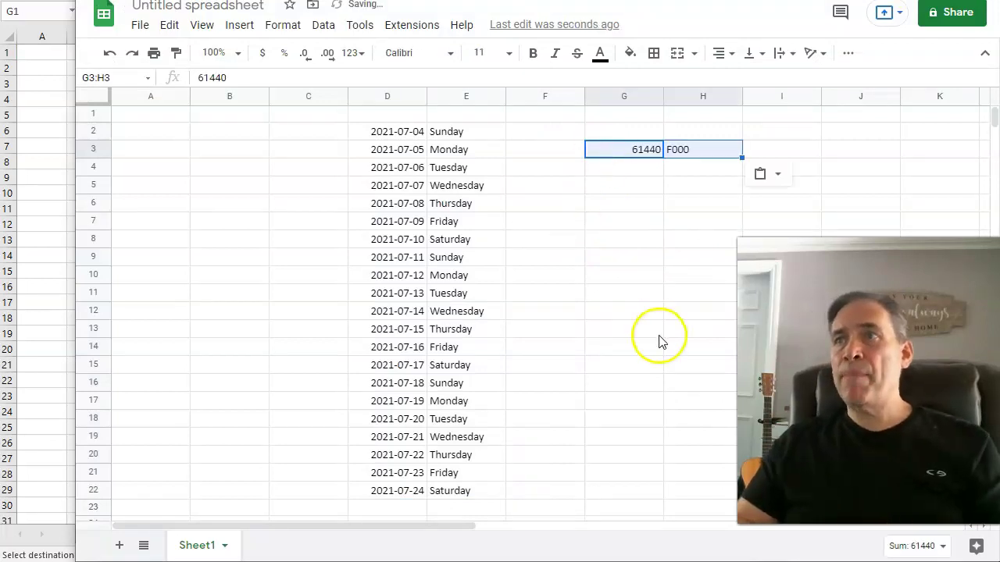
{"action": "left_click", "coordinate": [703, 240]}
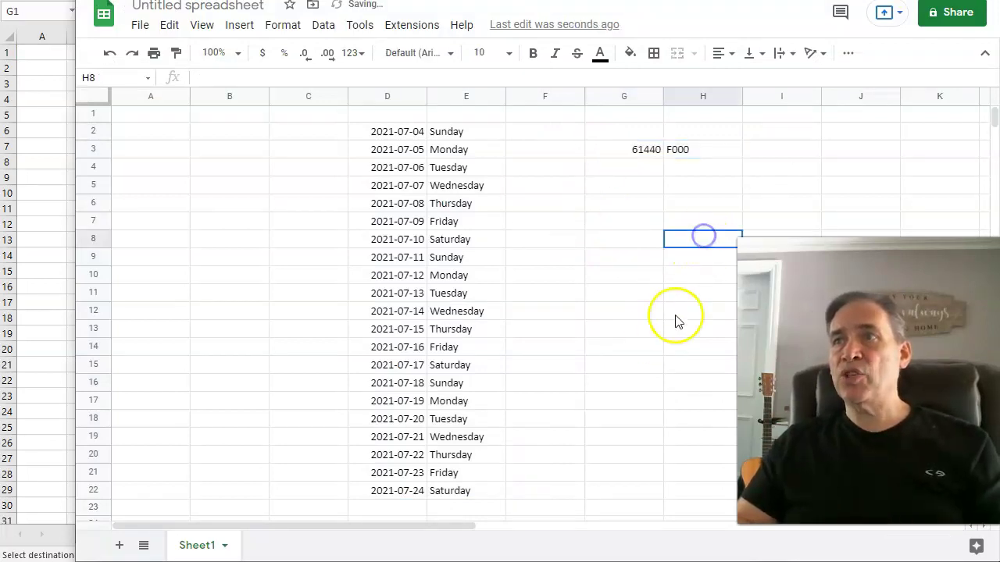
{"action": "left_click", "coordinate": [634, 149]}
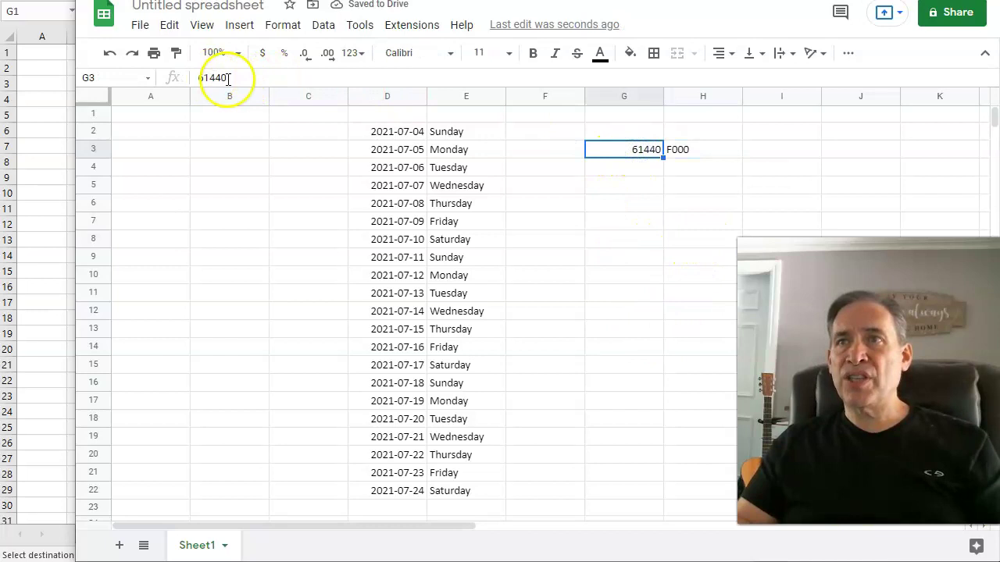
{"action": "left_click", "coordinate": [620, 274]}
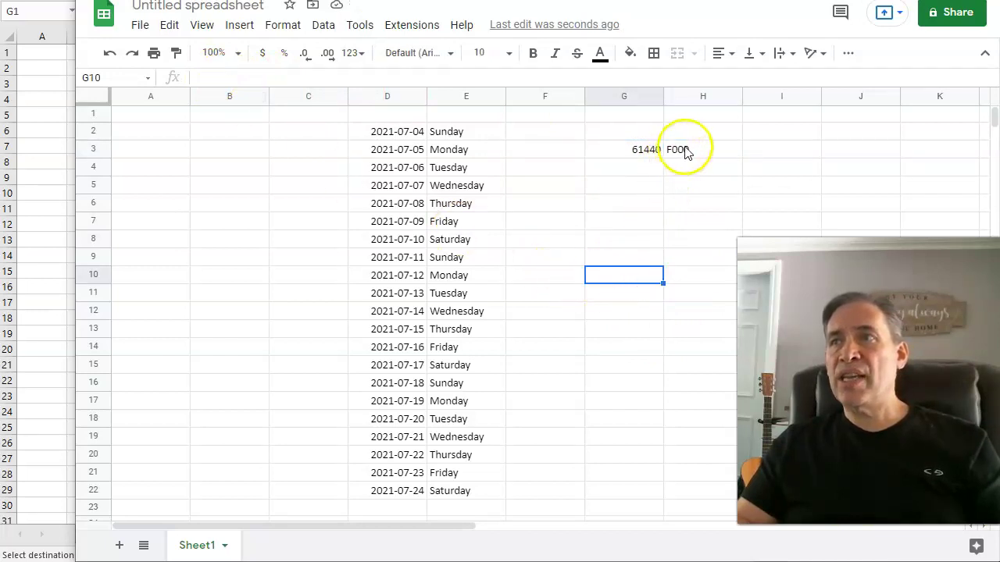
Replace the pasted value in cell H3 with the formula =DEC2HEX(G3), and compare the contents of G3 and H3.
{"action": "left_click", "coordinate": [685, 151]}
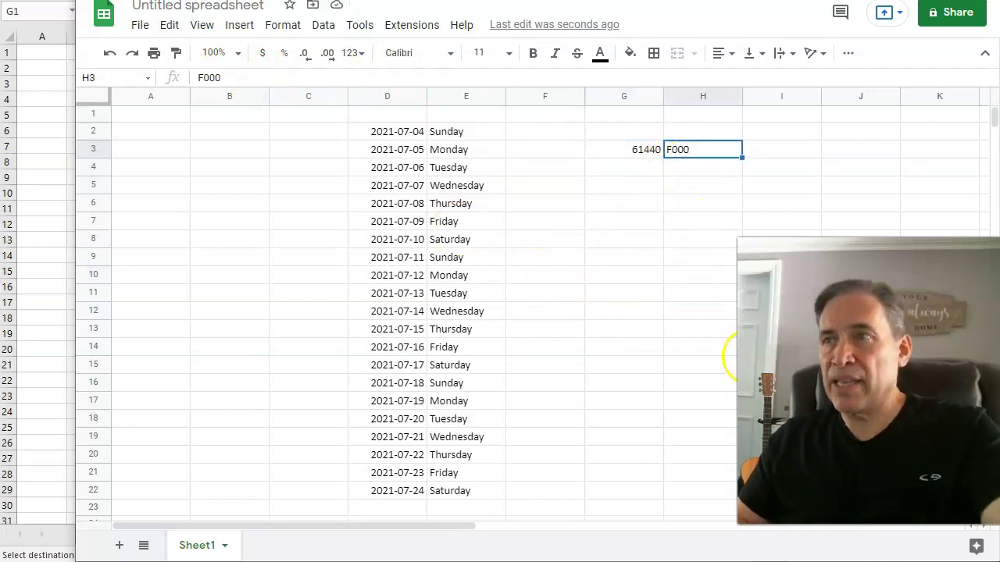
{"action": "type", "text": "="}
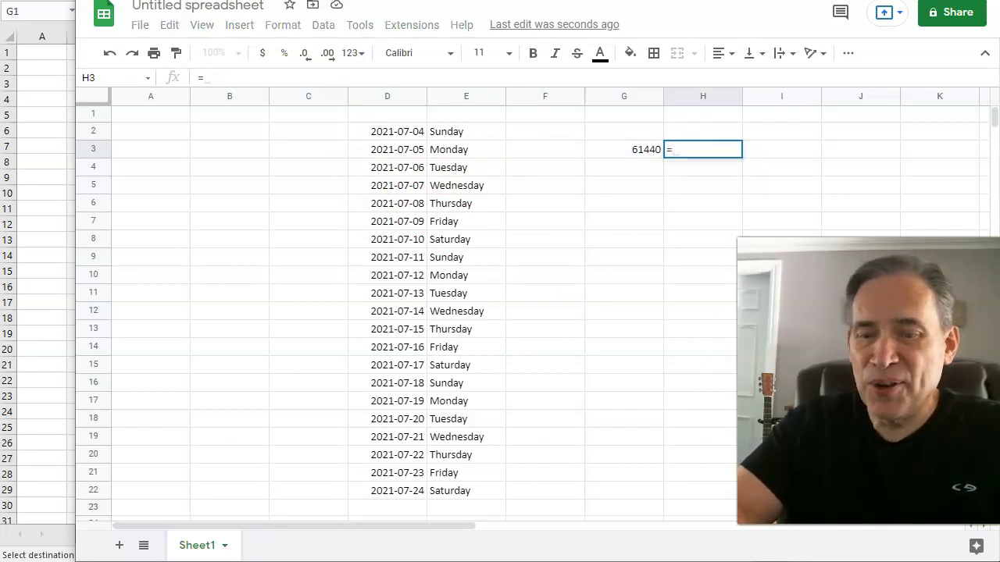
{"action": "type", "text": "DEC2HEX"}
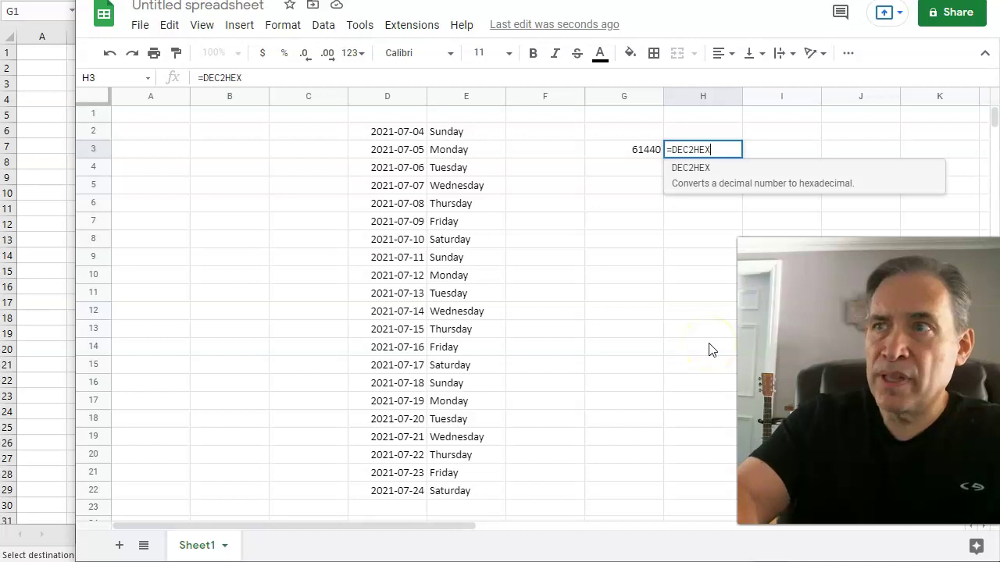
{"action": "type", "text": "("}
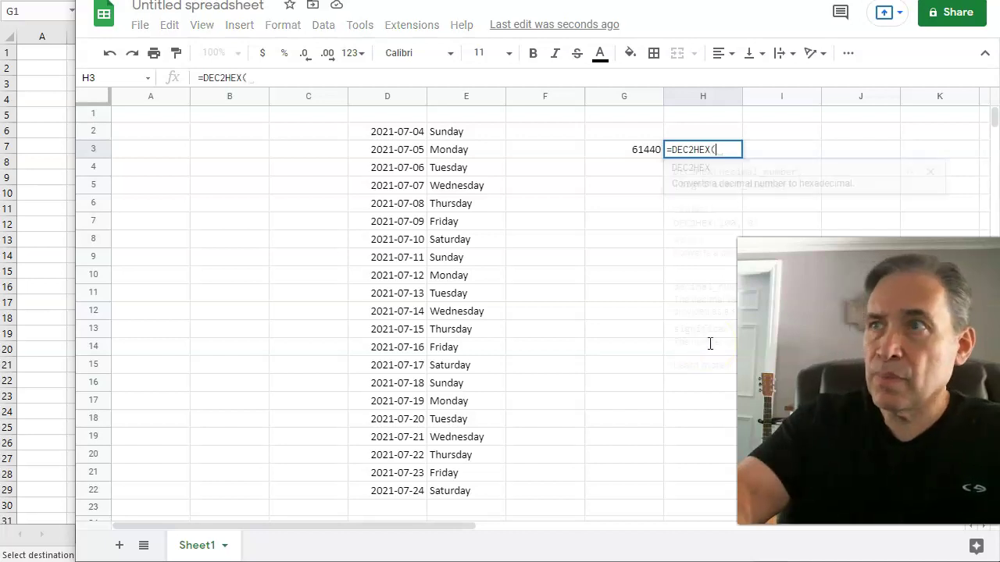
{"action": "left_click", "coordinate": [641, 150]}
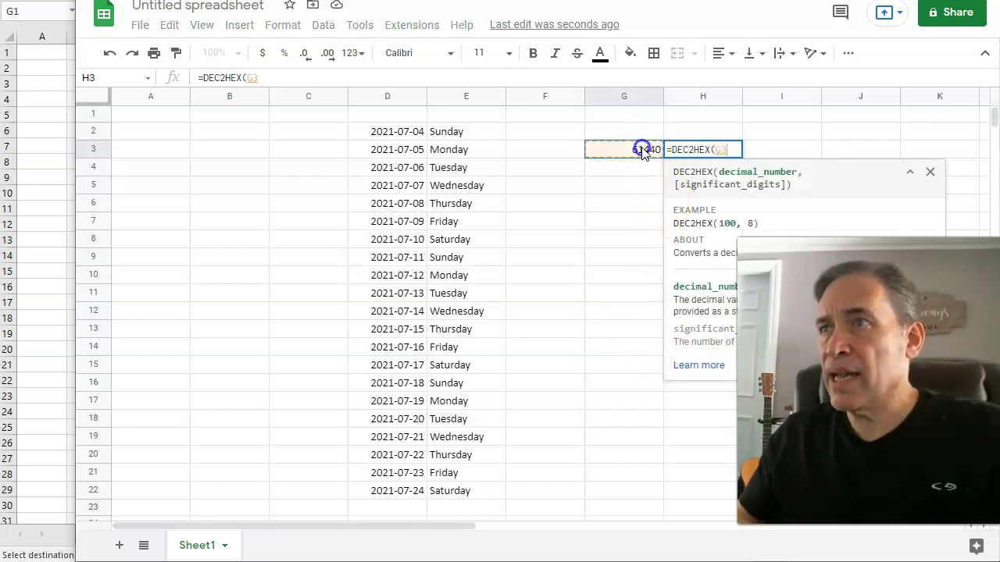
{"action": "type", "text": ")"}
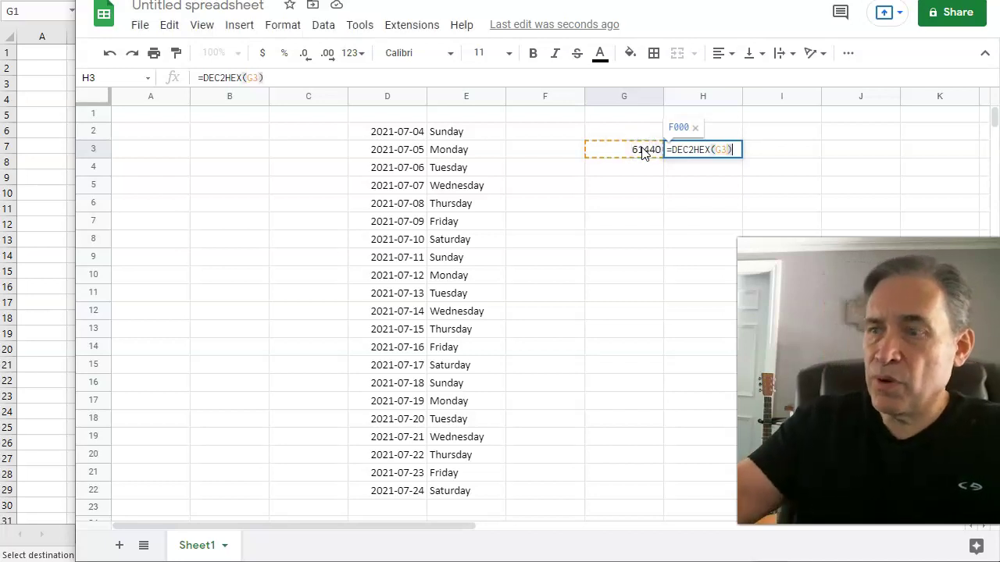
{"action": "key", "text": "Return"}
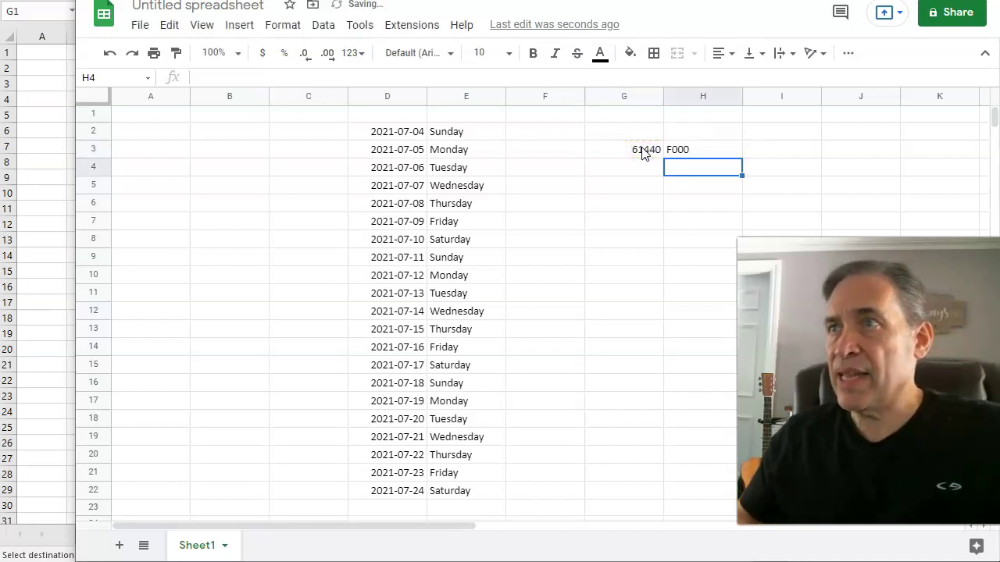
{"action": "left_click", "coordinate": [778, 149]}
{"action": "left_click", "coordinate": [645, 152]}
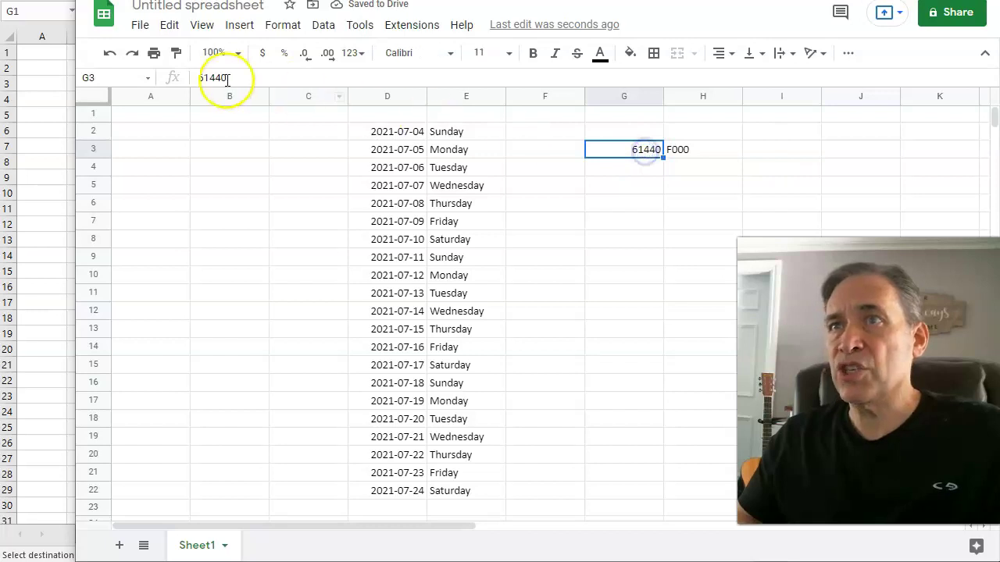
{"action": "left_click", "coordinate": [710, 151]}
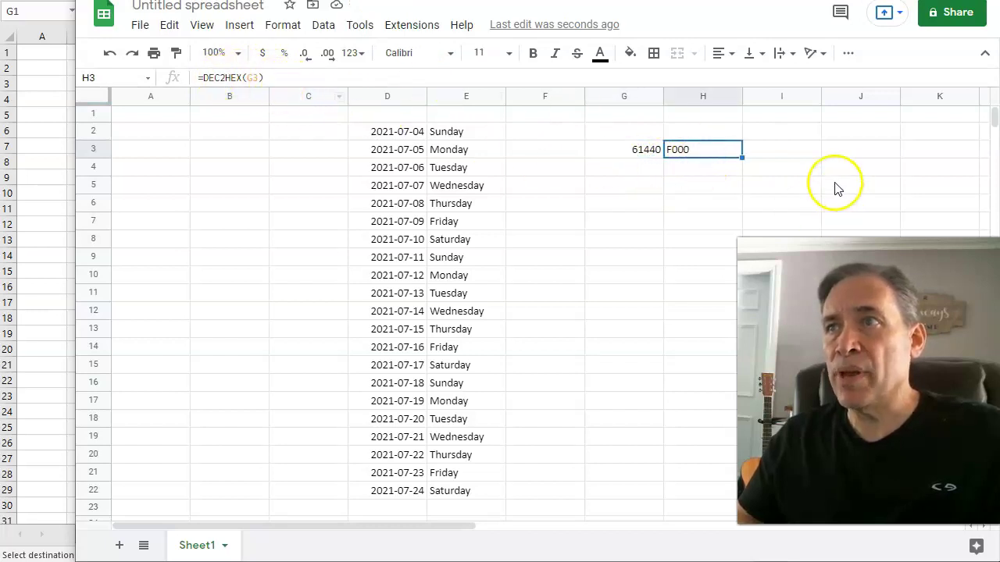
{"action": "left_click", "coordinate": [785, 152]}
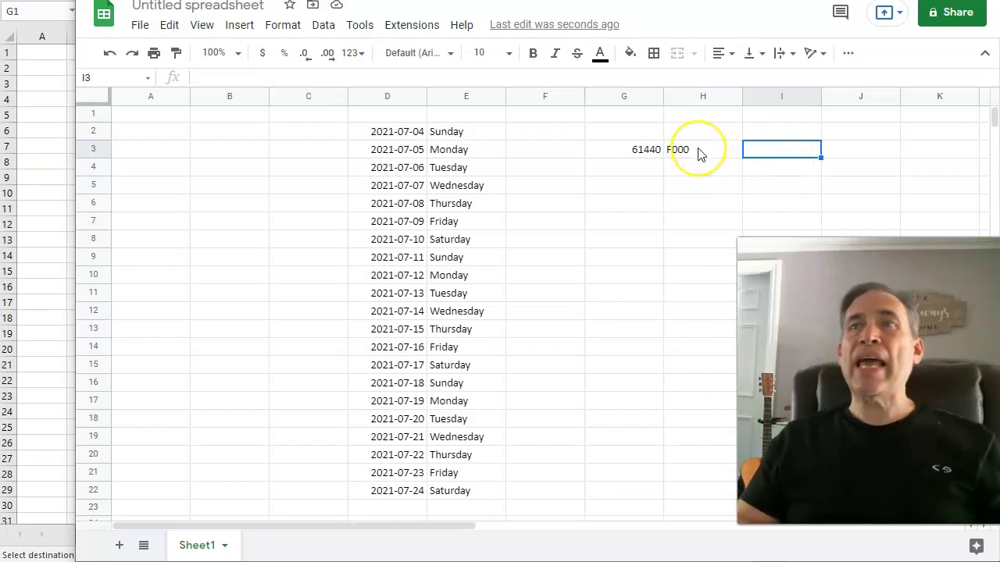